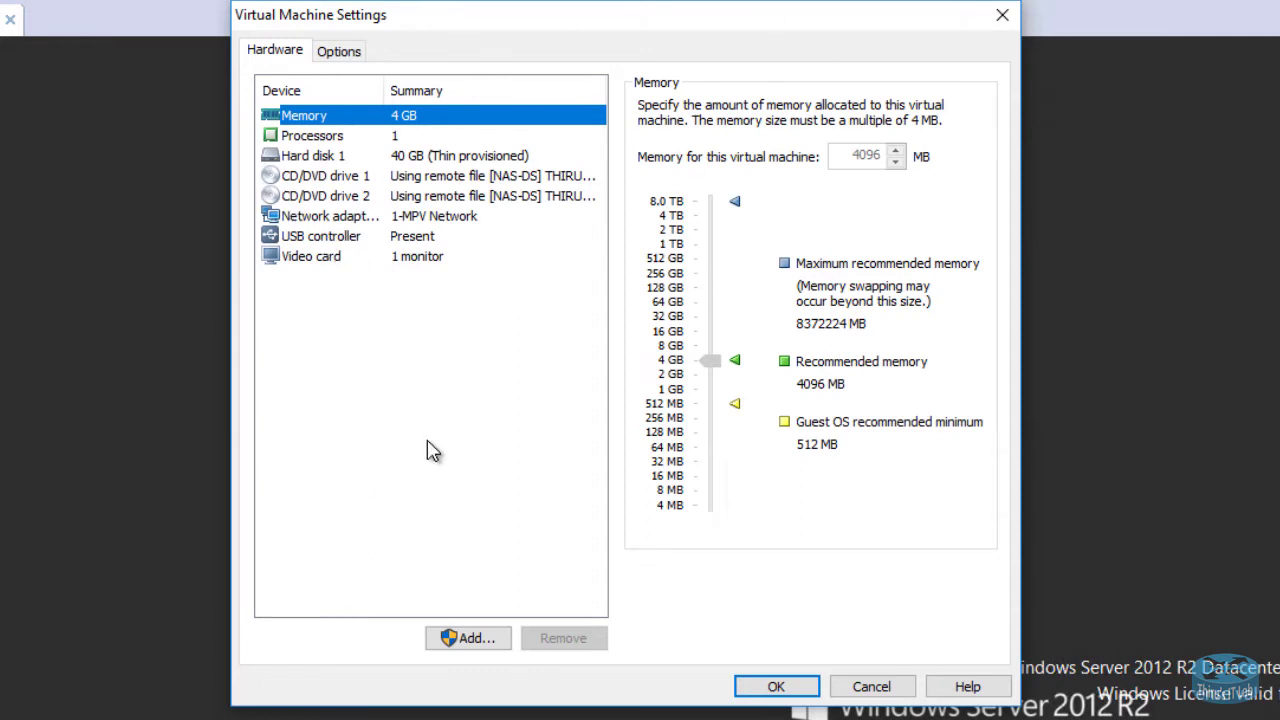
# Start adding a hard disk to the virtual machine, choosing the SCSI type and a new virtual disk
pyautogui.click(314, 157)
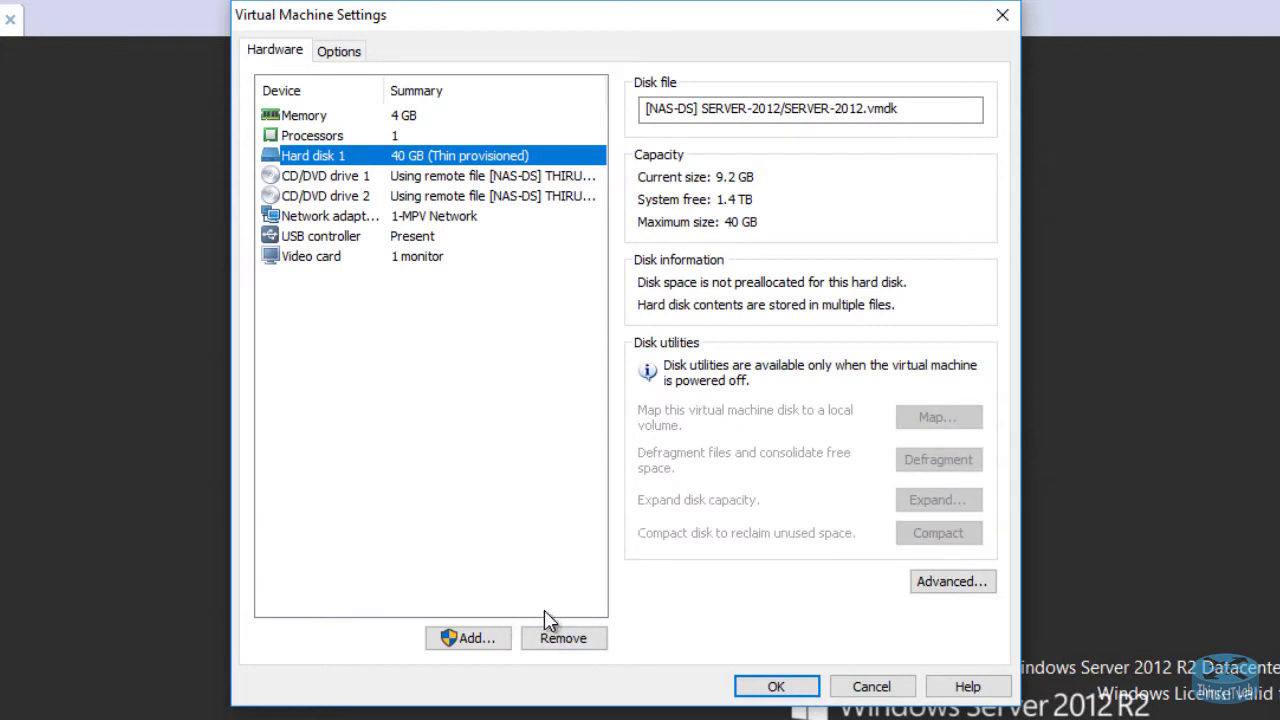
pyautogui.click(460, 638)
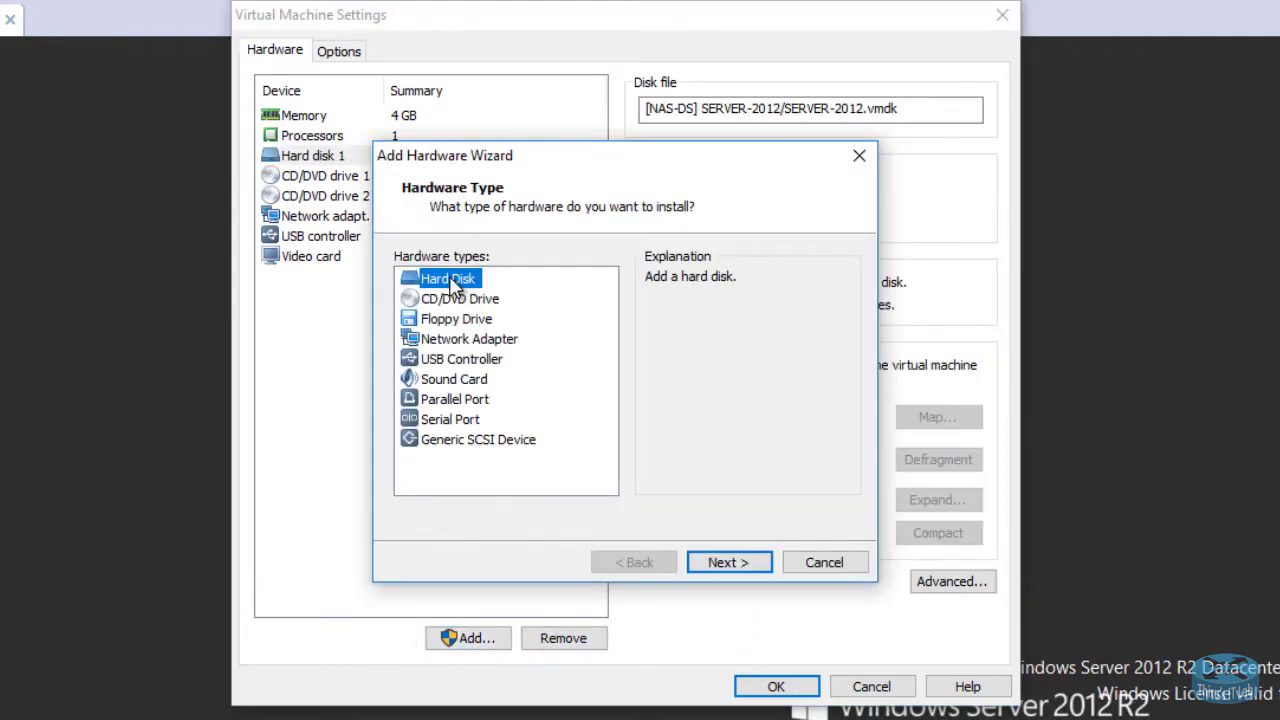
pyautogui.click(729, 562)
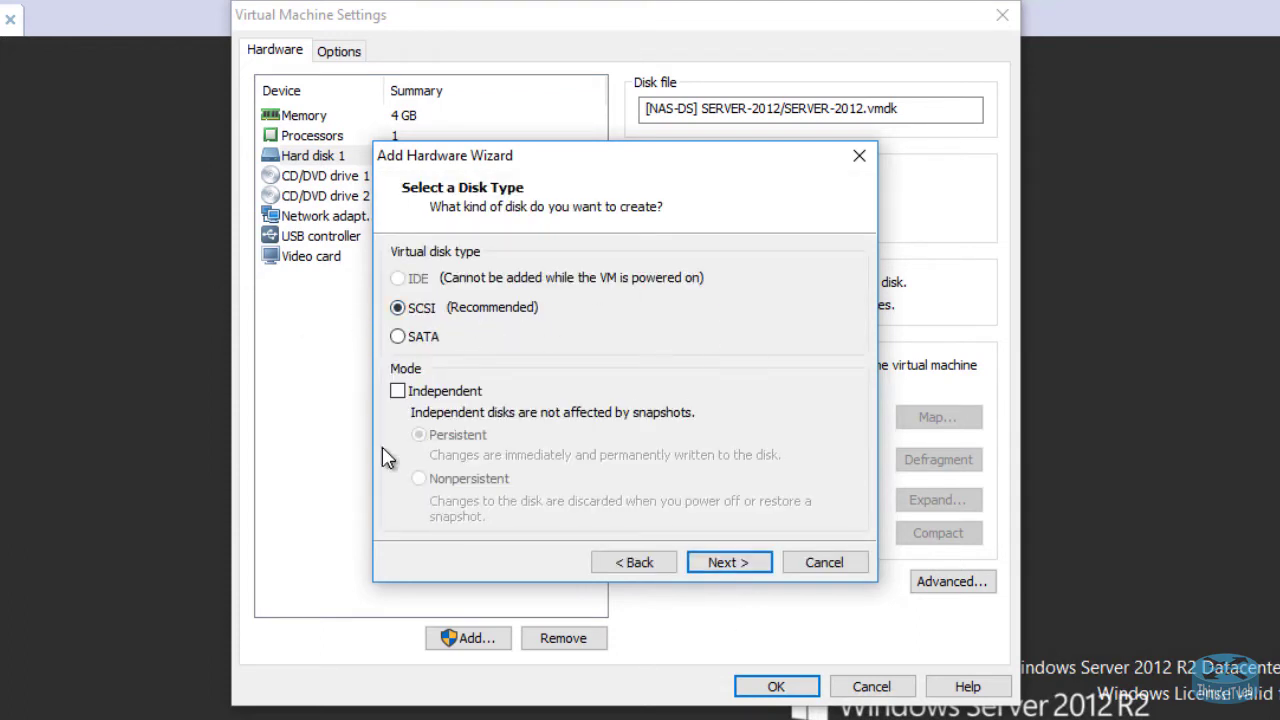
pyautogui.click(725, 565)
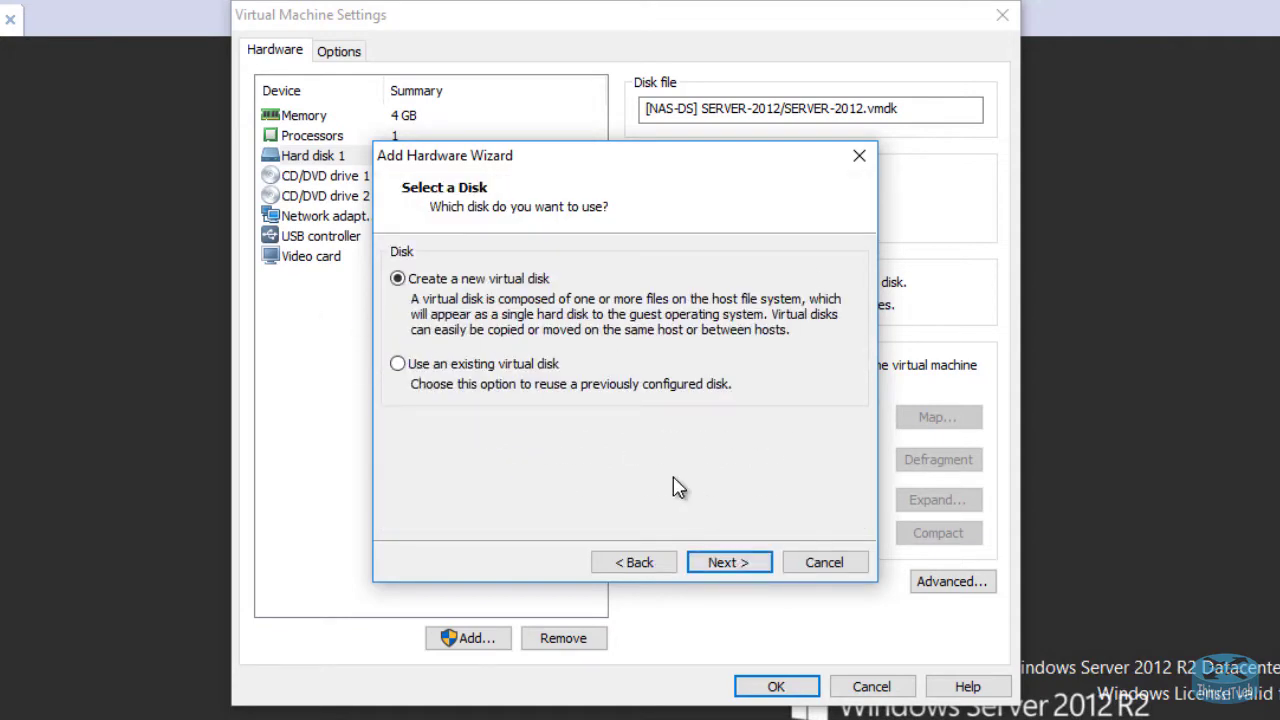
pyautogui.click(726, 564)
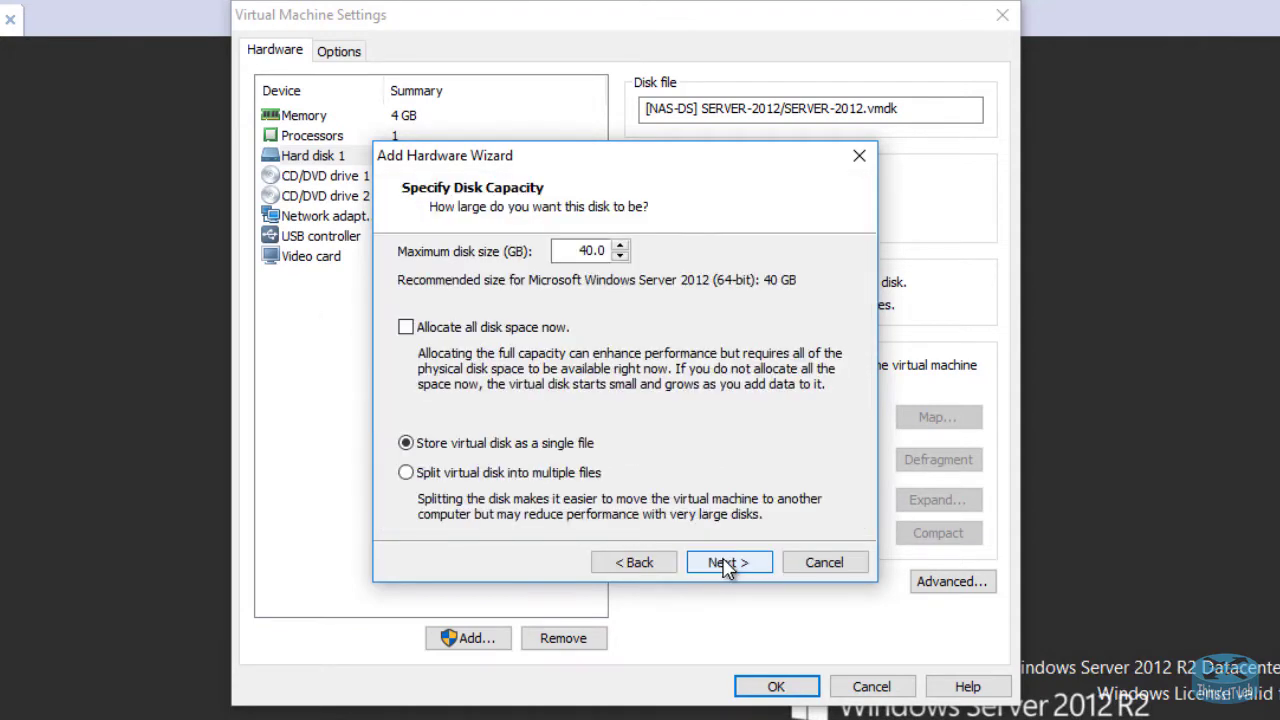
# Set the new disk's maximum size to 10 GB, store it as SERVER-2012-0.vmdk, and apply the virtual machine settings
pyautogui.click(583, 251)
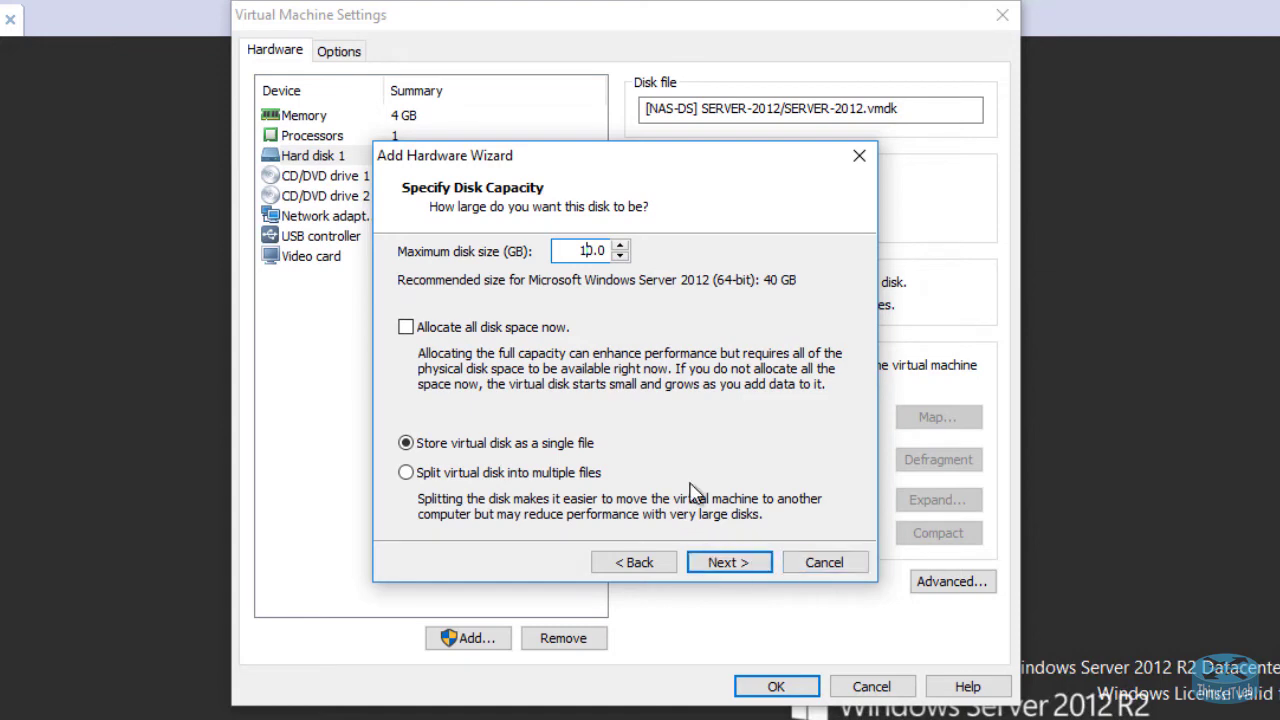
pyautogui.click(749, 566)
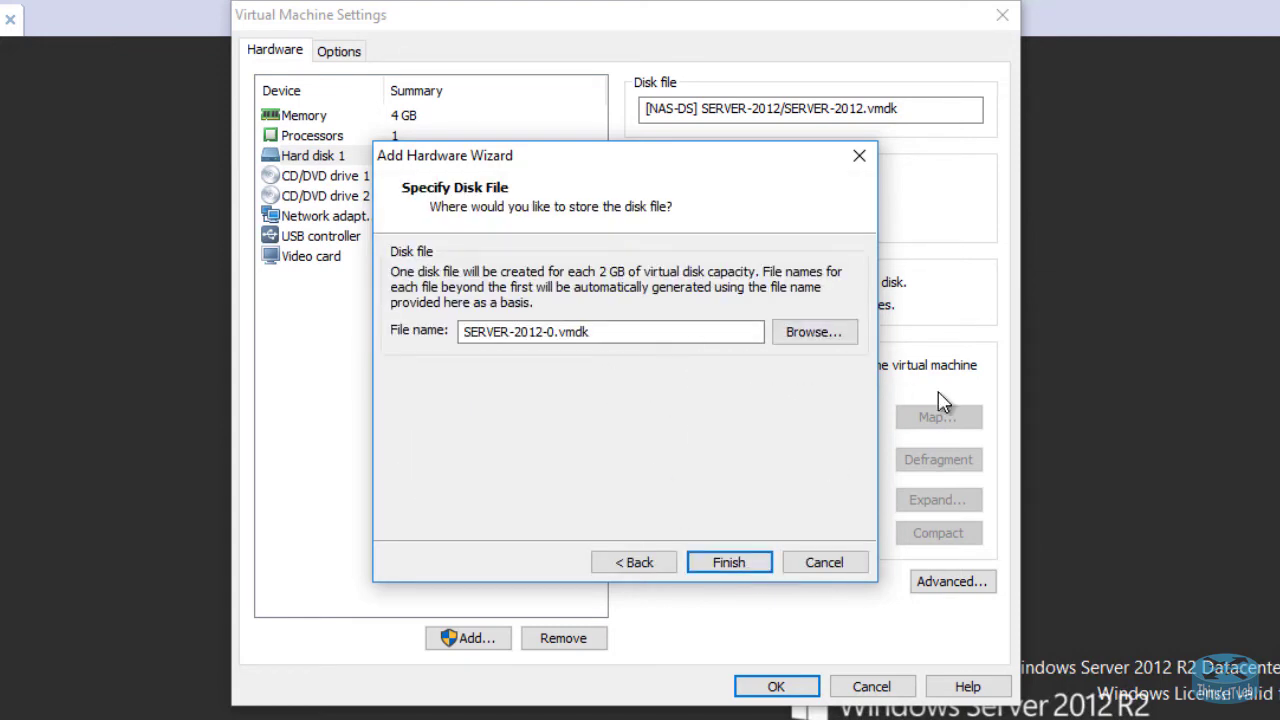
pyautogui.click(732, 566)
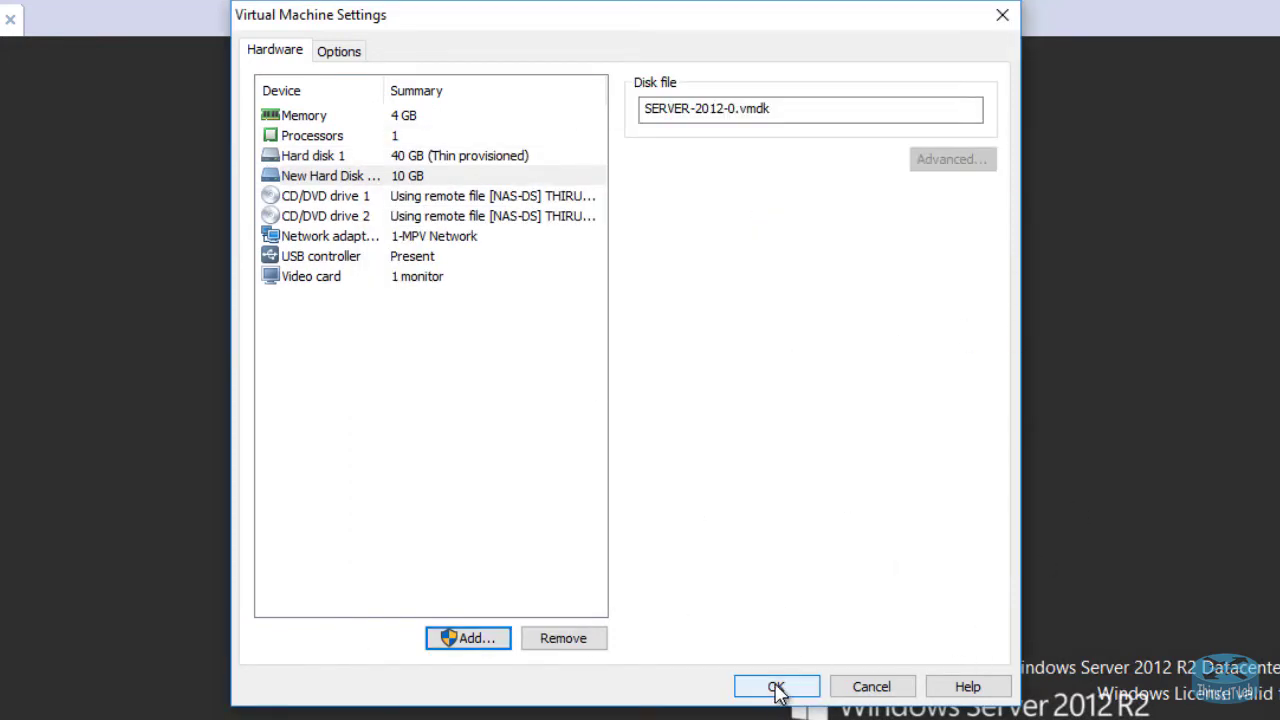
pyautogui.click(778, 688)
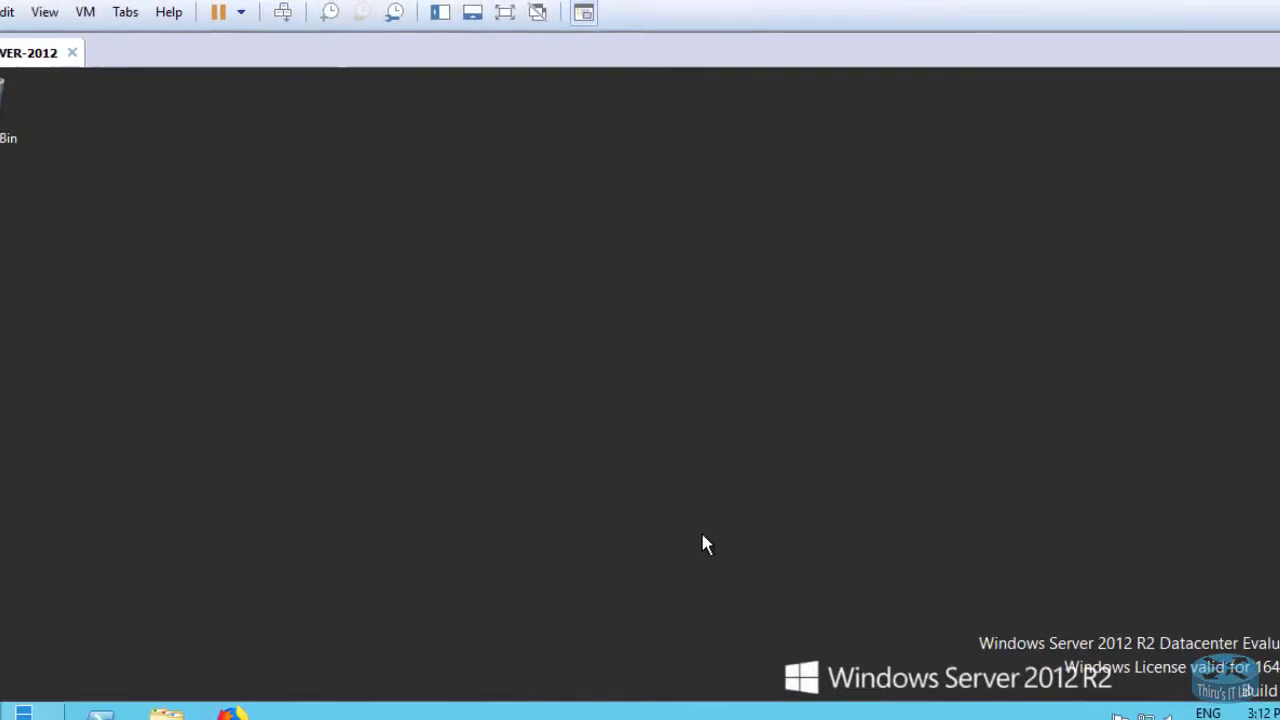
# Refresh the server desktop and check the refreshed drive list in This PC for the added disk
pyautogui.rightClick(474, 348)
pyautogui.click(480, 406)
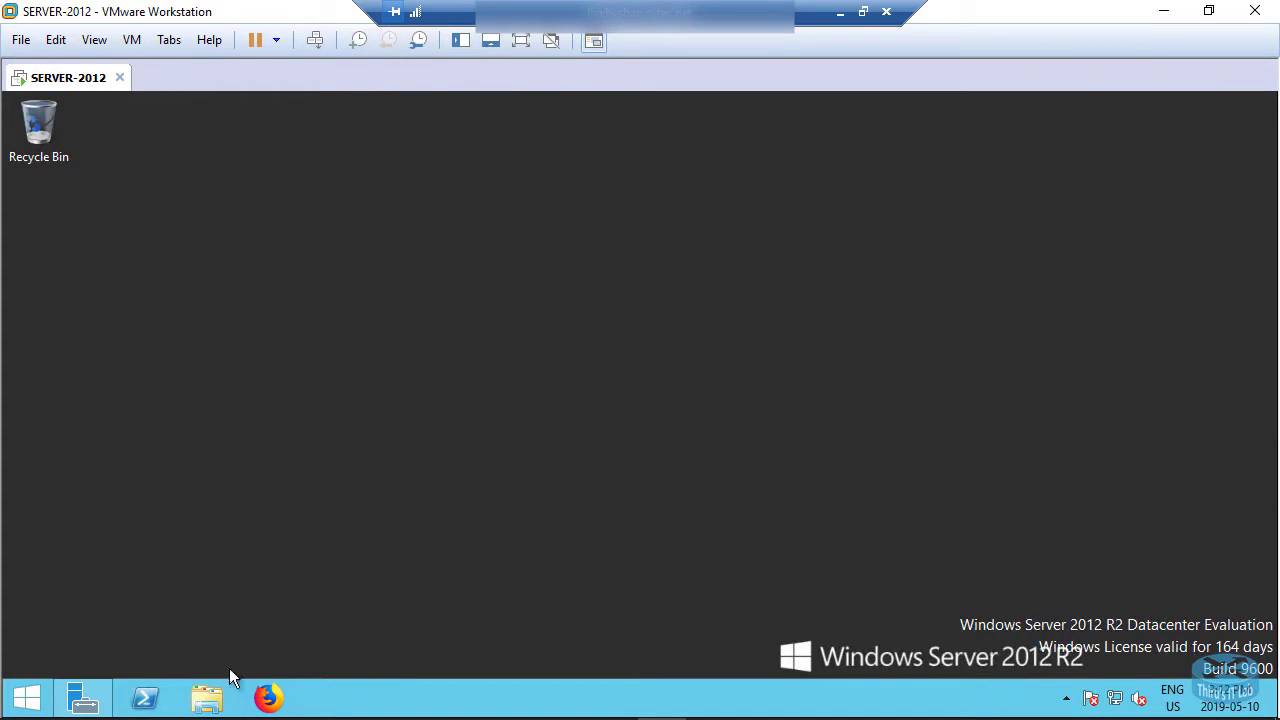
pyautogui.click(207, 697)
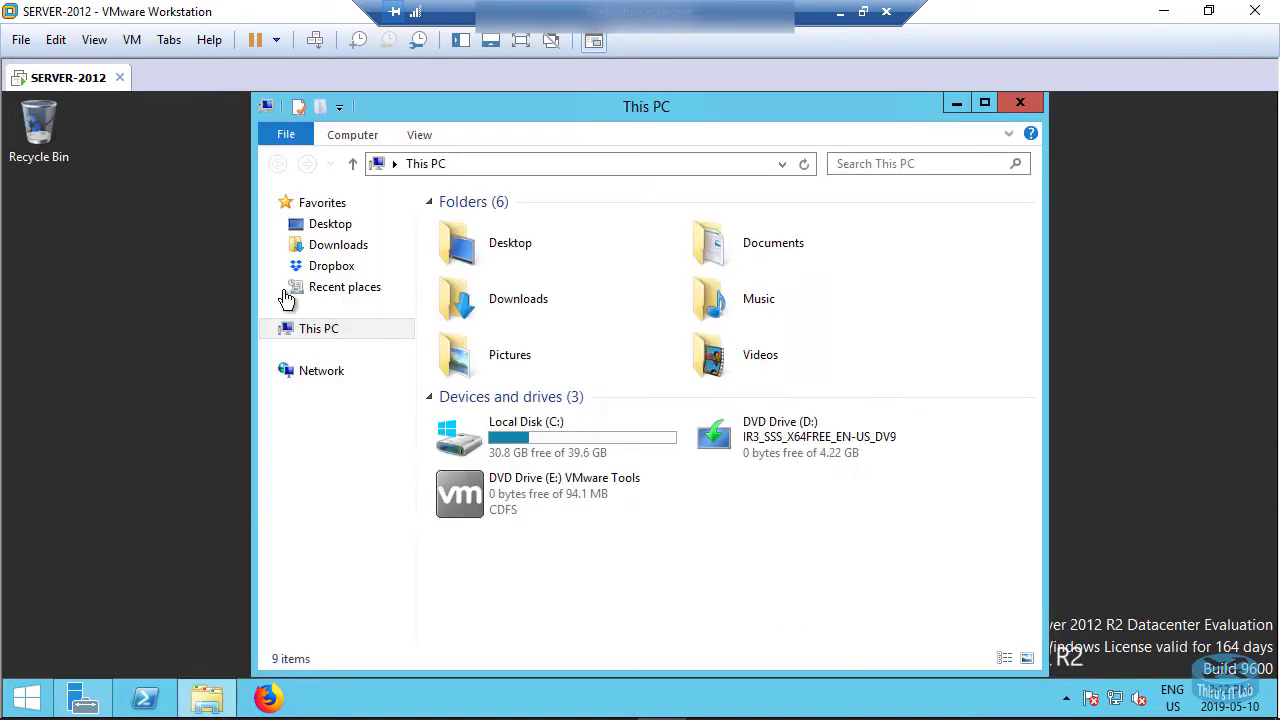
pyautogui.click(558, 430)
pyautogui.rightClick(629, 578)
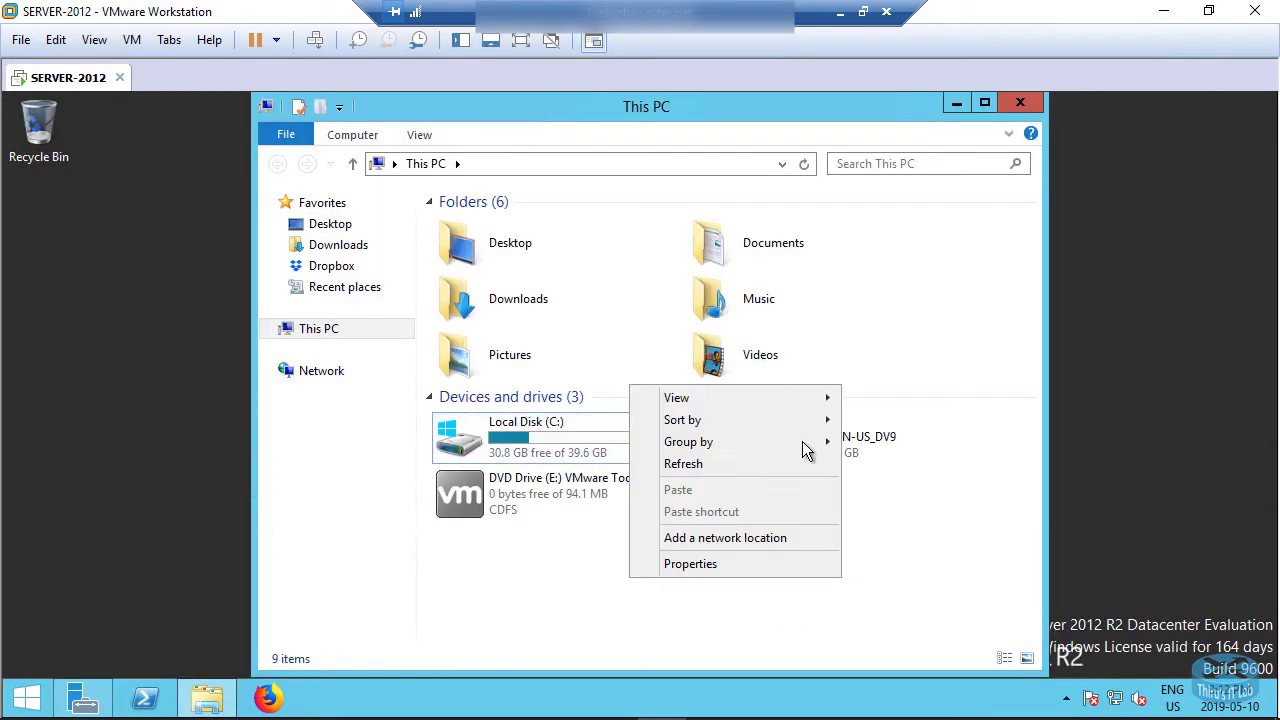
pyautogui.click(713, 463)
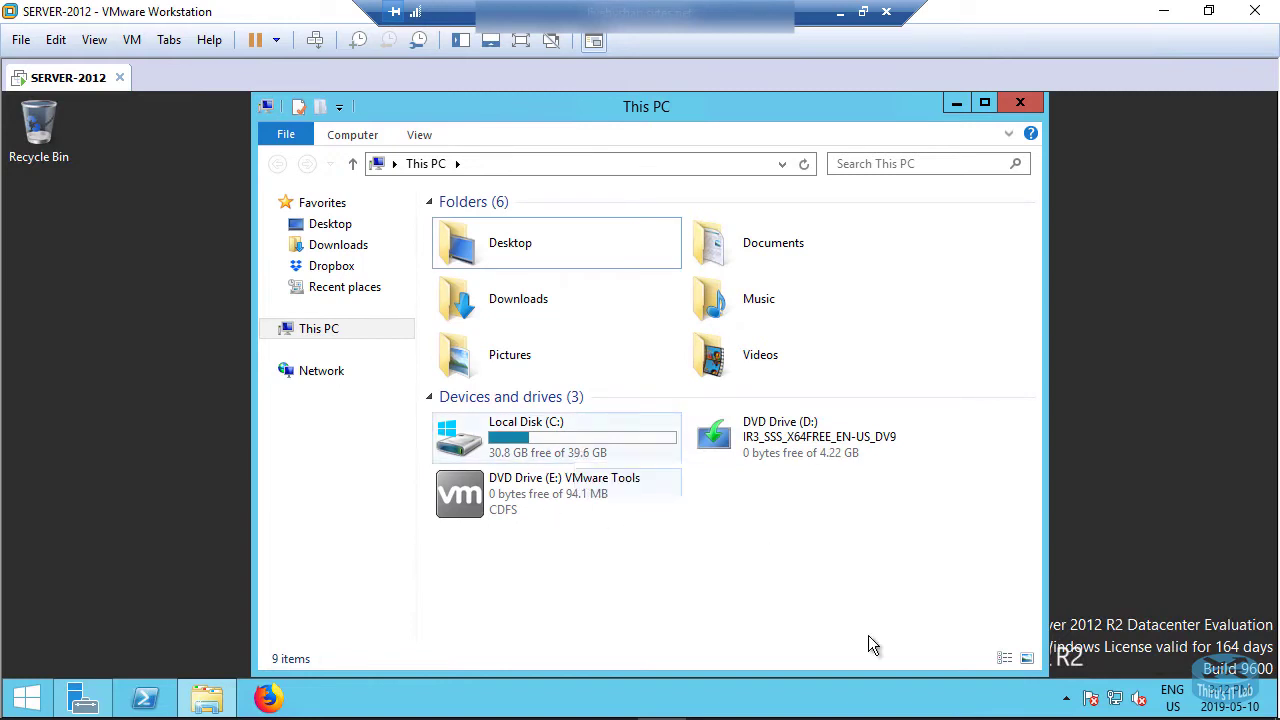
pyautogui.click(1013, 108)
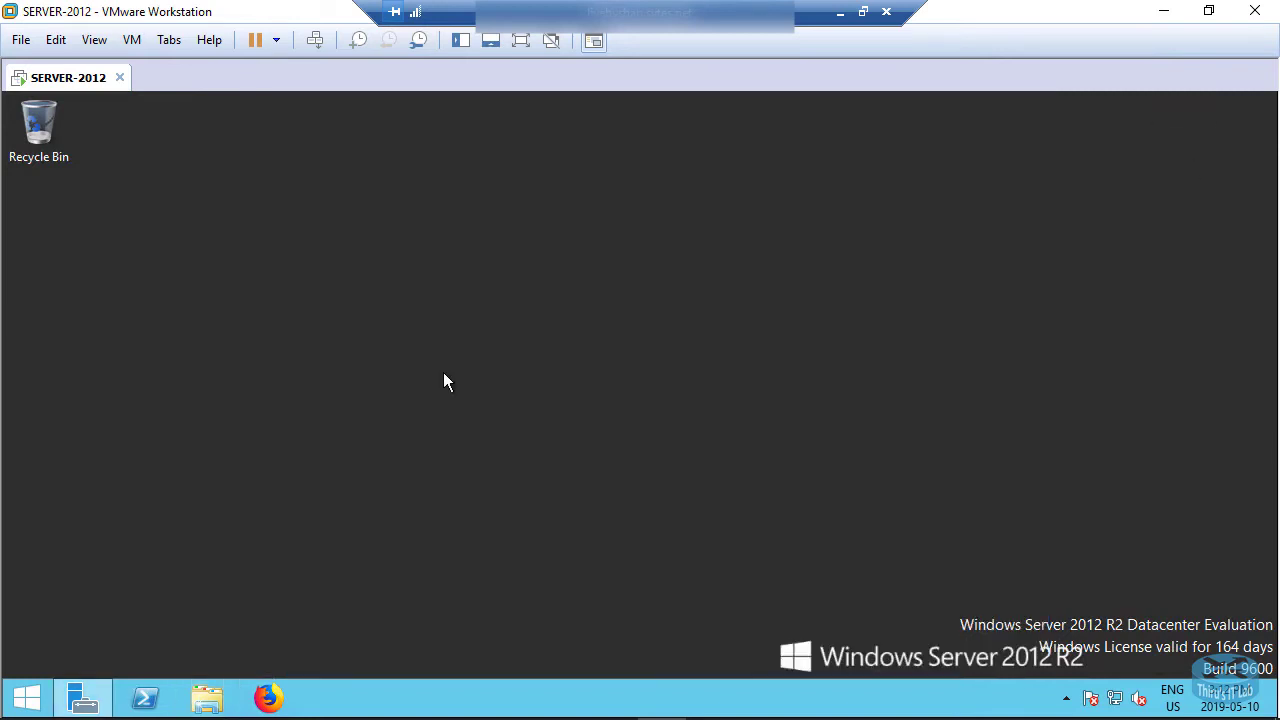
pyautogui.click(27, 698)
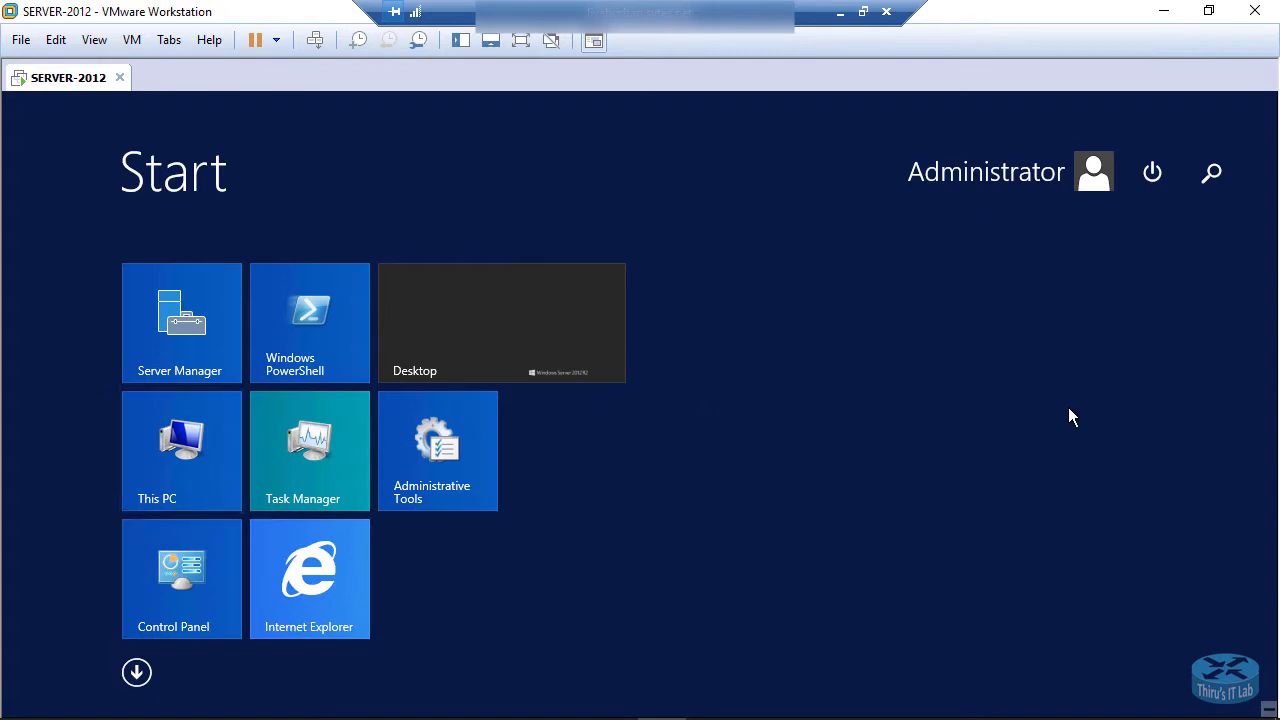
pyautogui.click(724, 412)
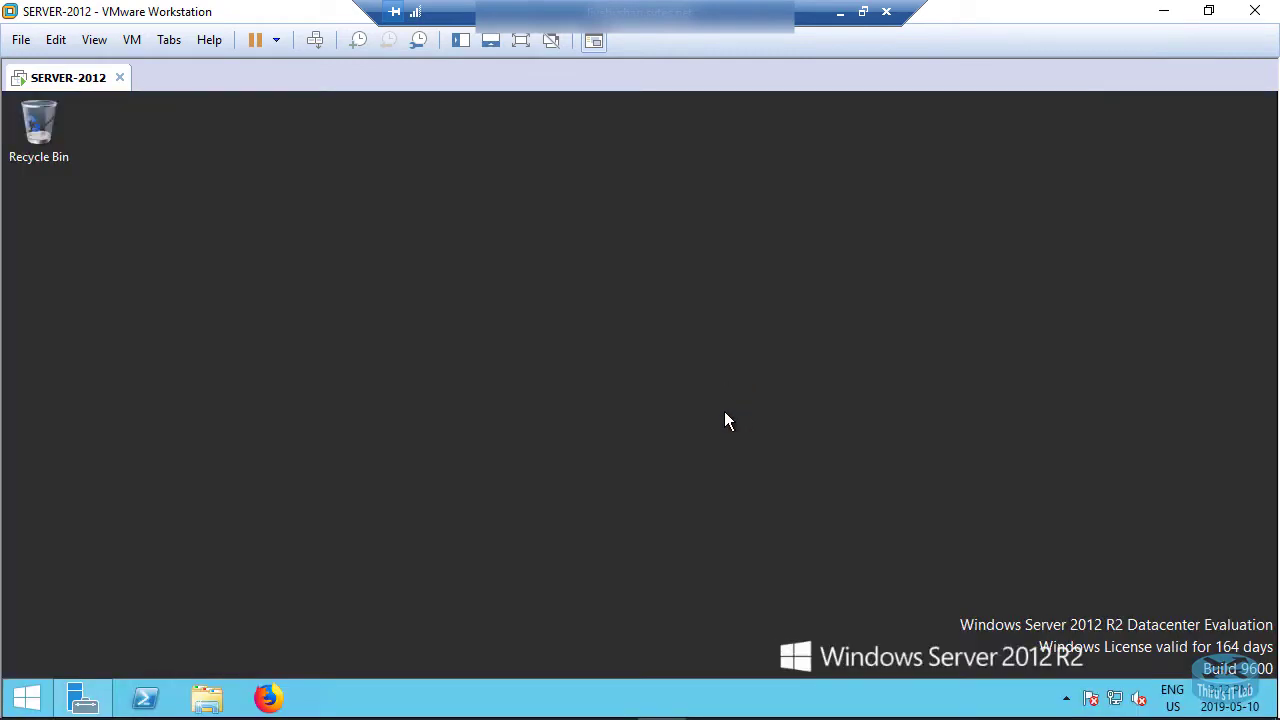
# Start diskpart from a cmd command prompt and list the server's disks
pyautogui.press('super+r')
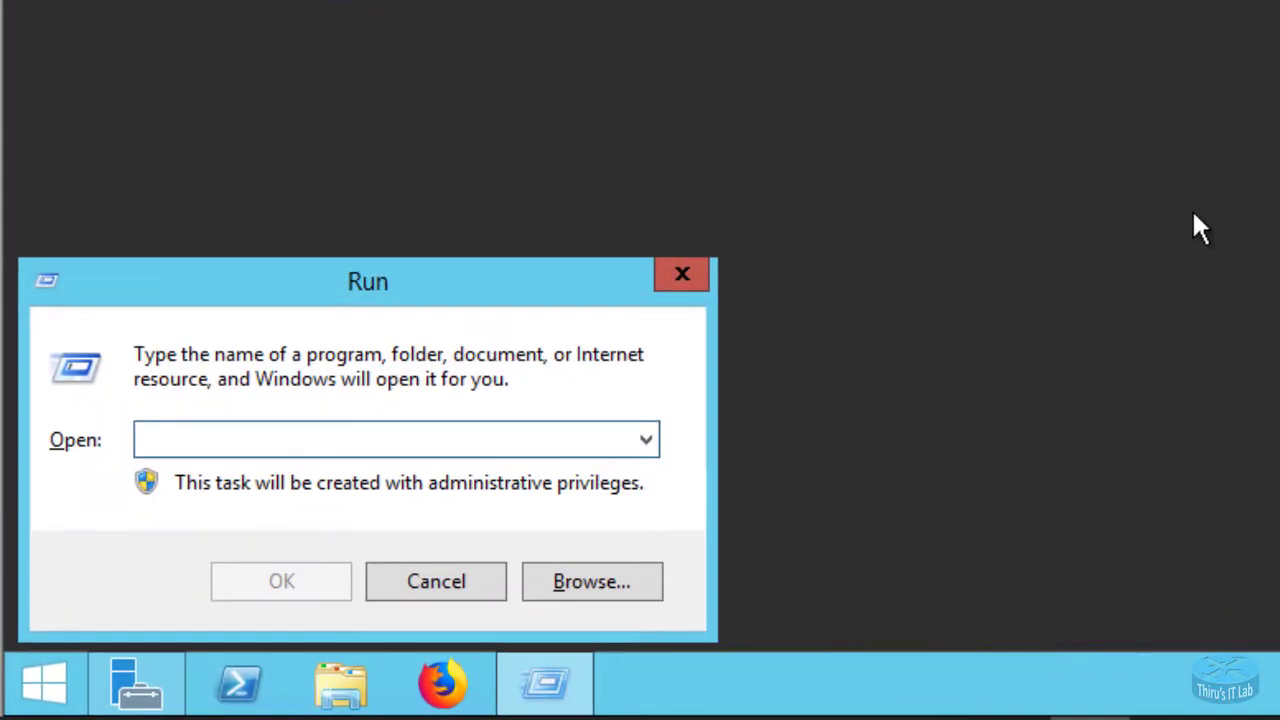
pyautogui.write('cmd')
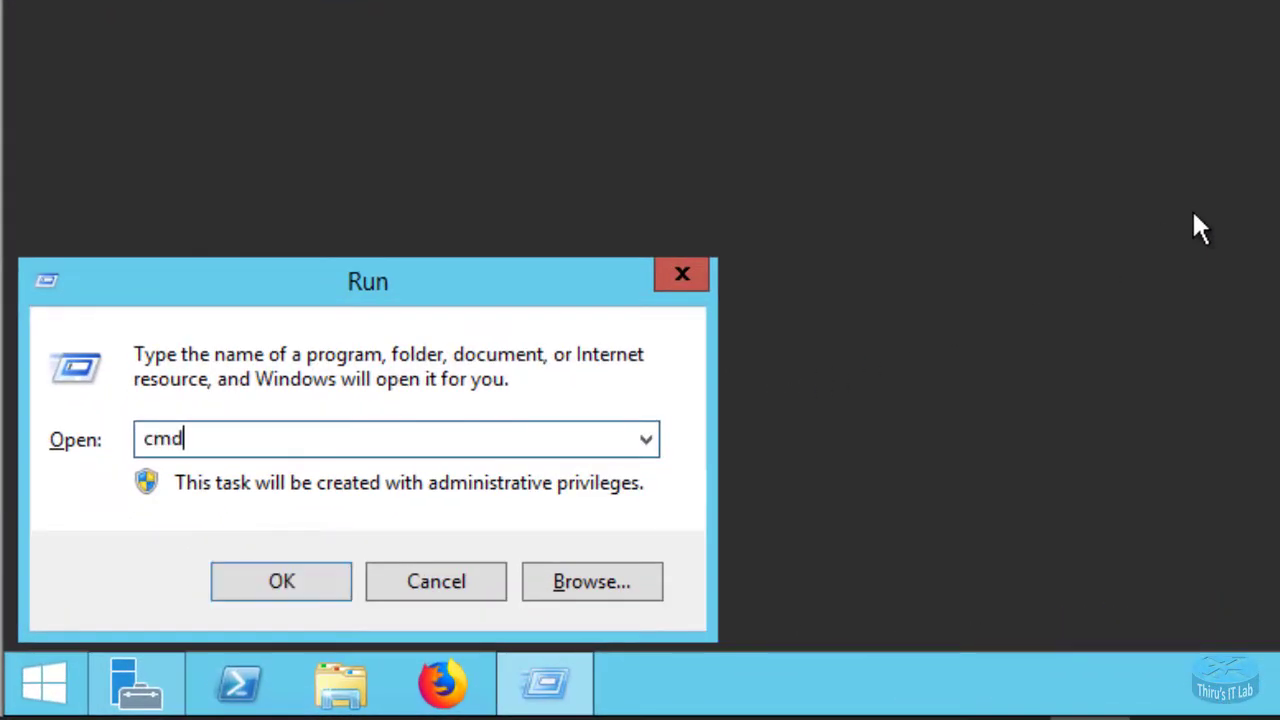
pyautogui.press('Return')
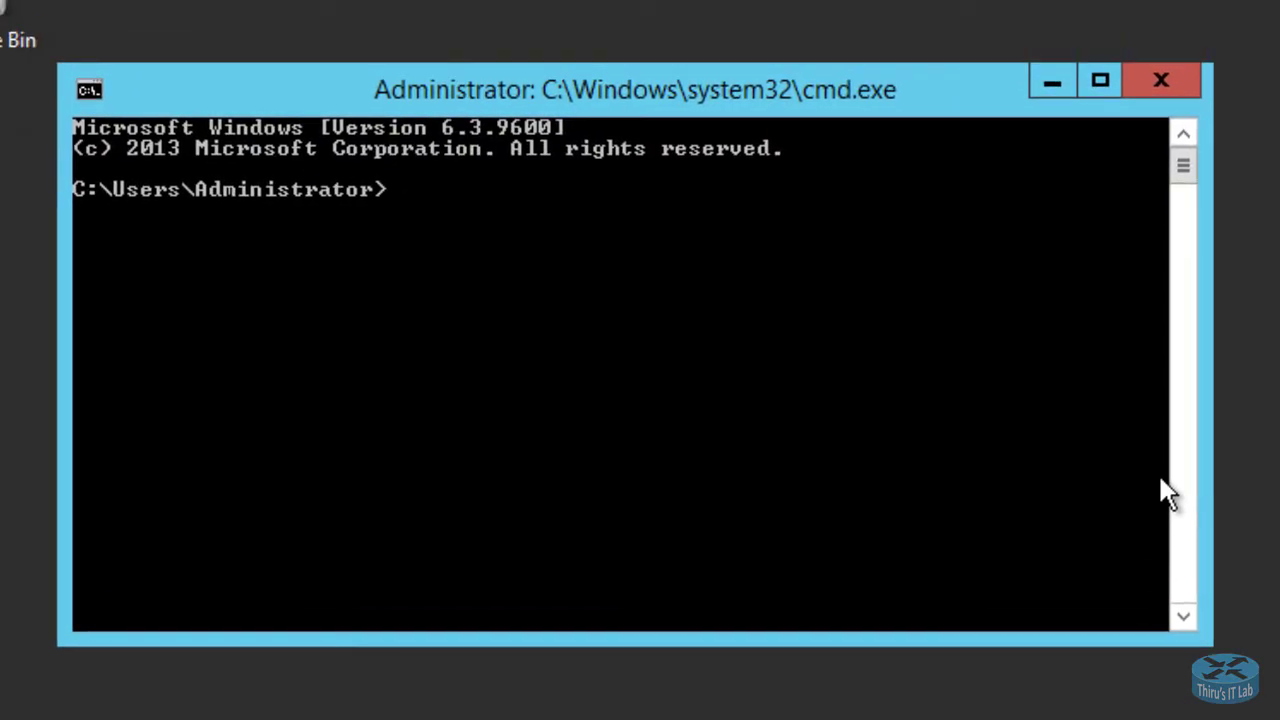
pyautogui.write('diskpart')
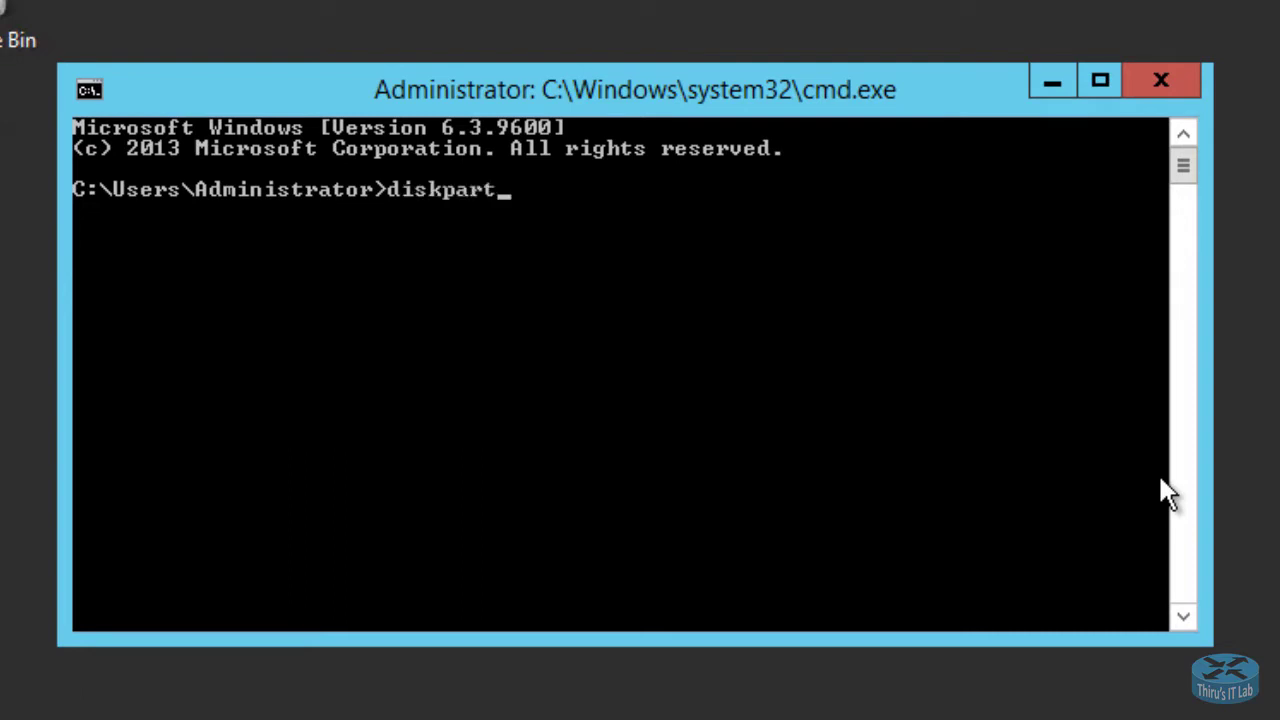
pyautogui.press('Return')
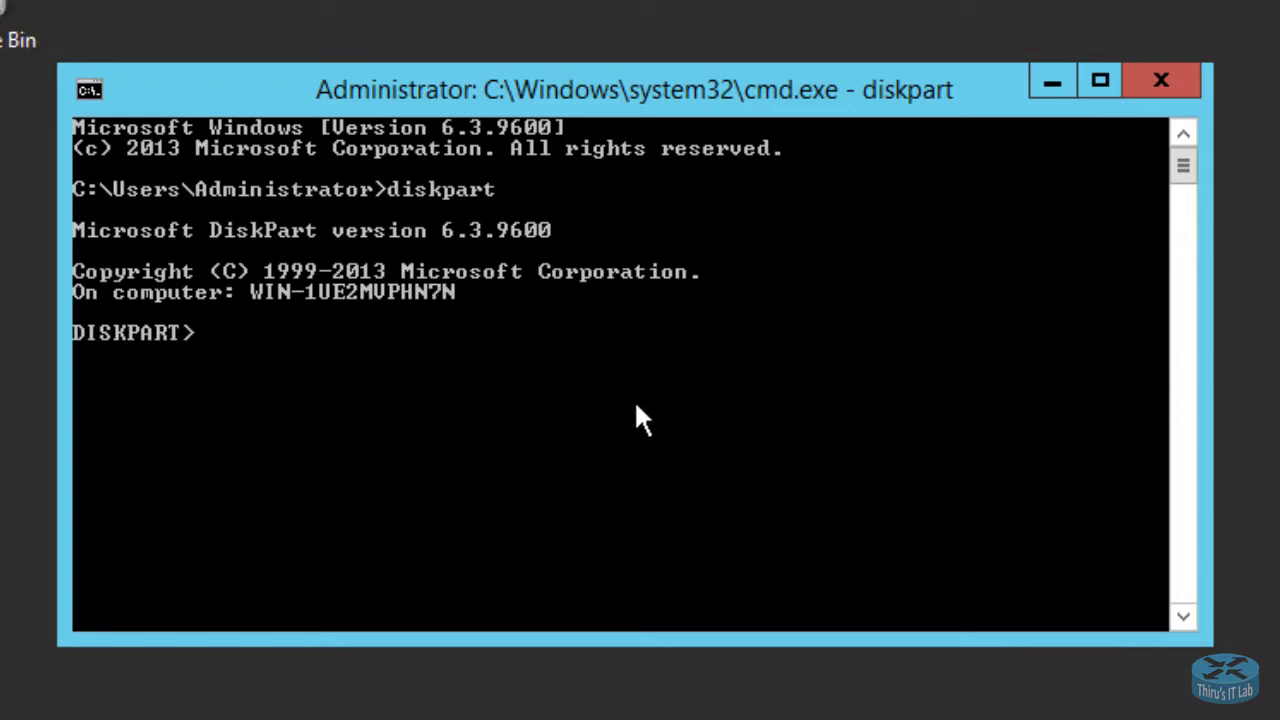
pyautogui.write('list disk')
pyautogui.press('Return')
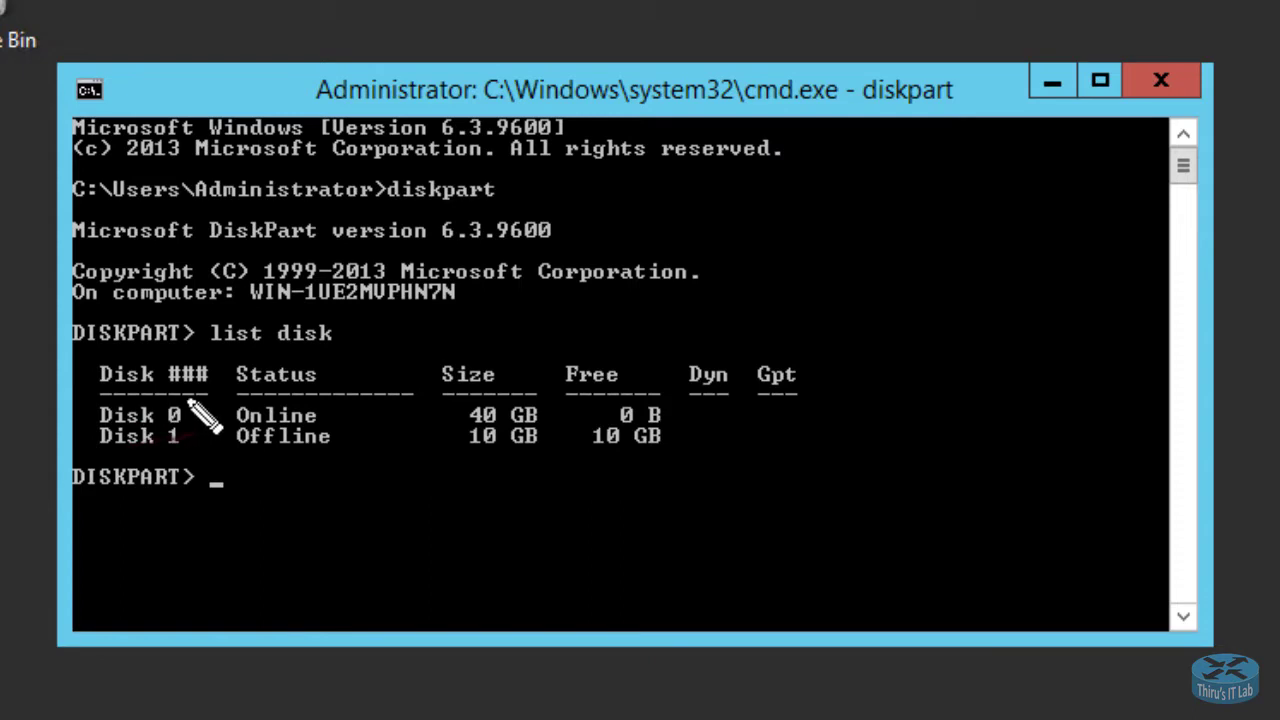
pyautogui.moveTo(185, 392)
pyautogui.mouseDown()
pyautogui.moveTo(80, 414)
pyautogui.moveTo(190, 427)
pyautogui.moveTo(168, 404)
pyautogui.mouseUp()
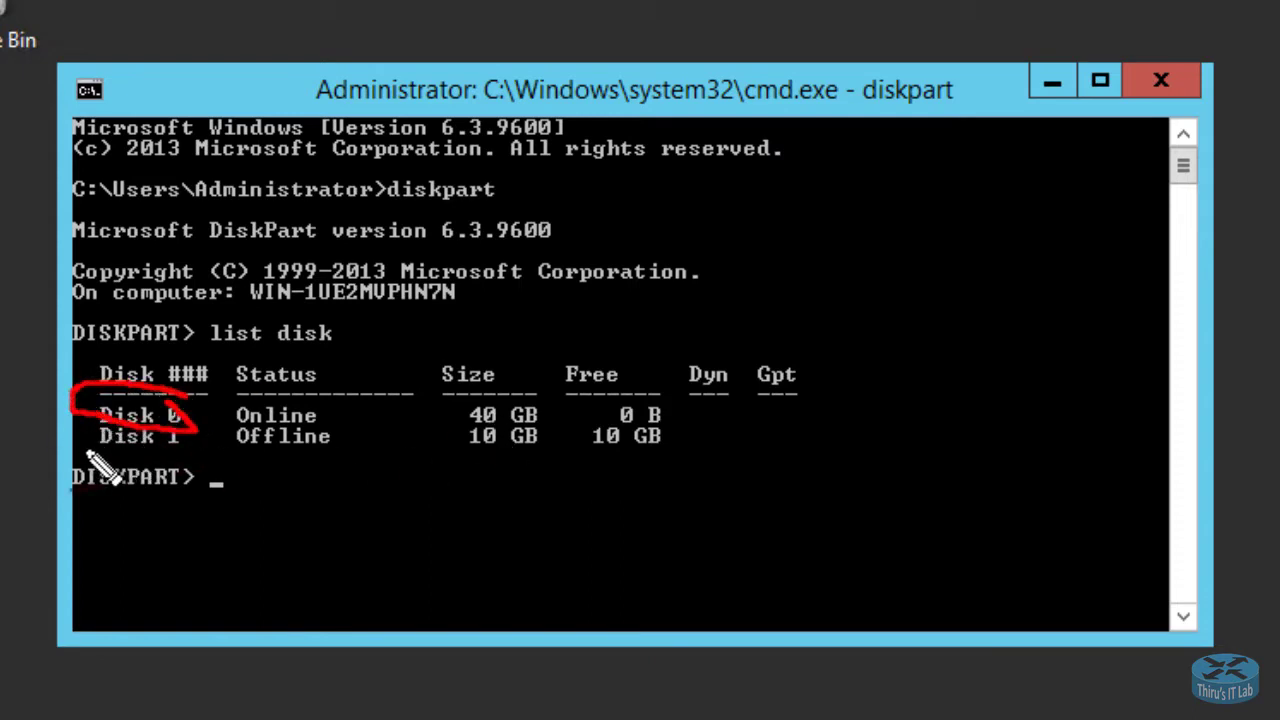
pyautogui.moveTo(84, 452); pyautogui.dragTo(180, 452)
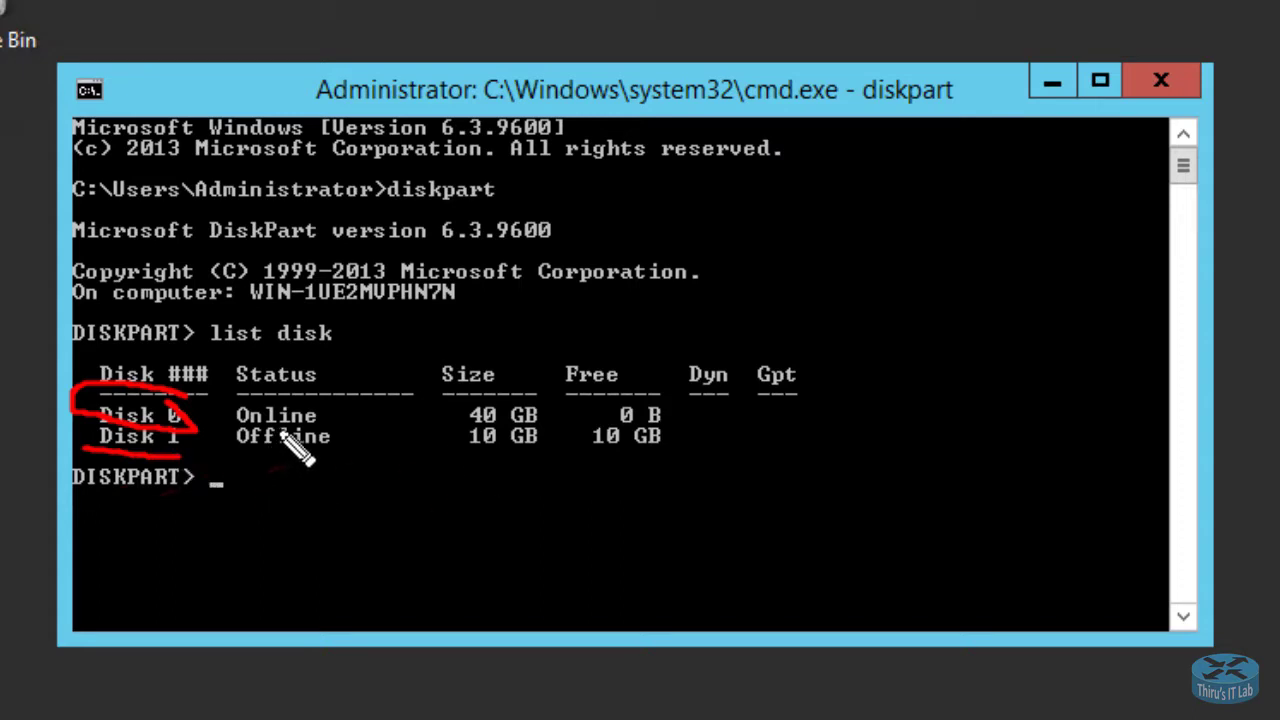
pyautogui.moveTo(326, 421); pyautogui.dragTo(398, 398)
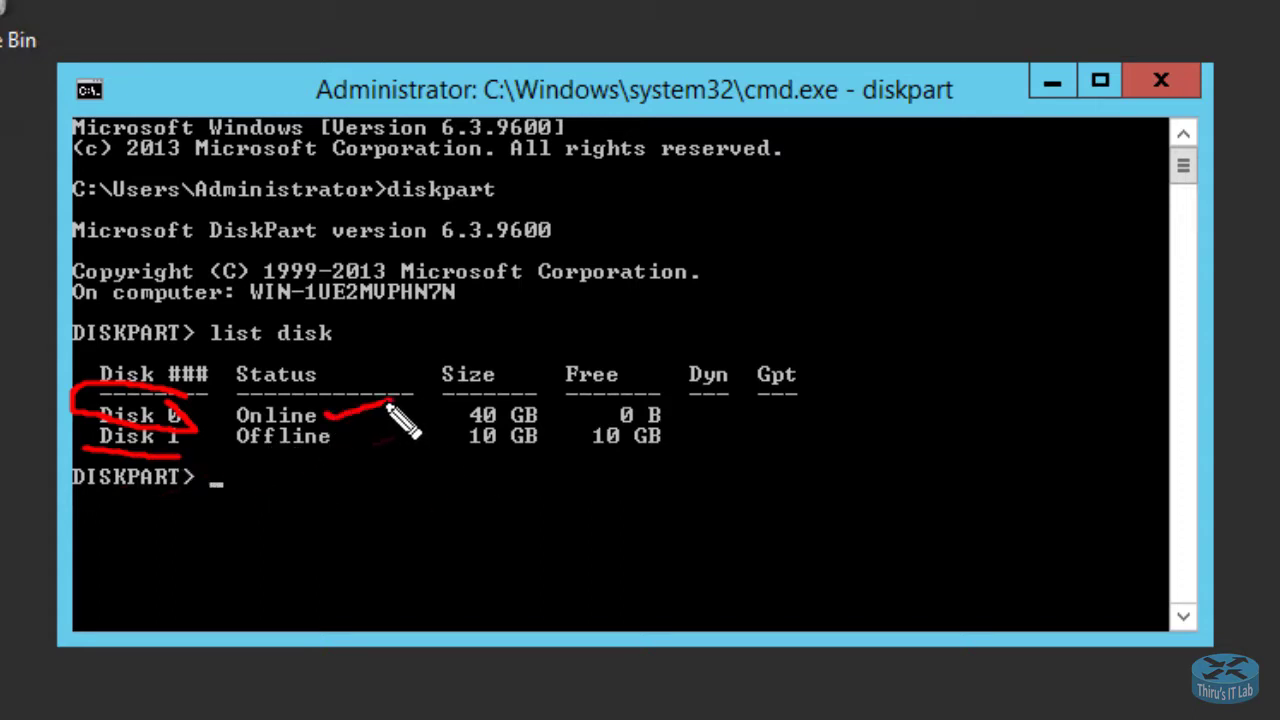
pyautogui.moveTo(554, 420); pyautogui.dragTo(585, 406)
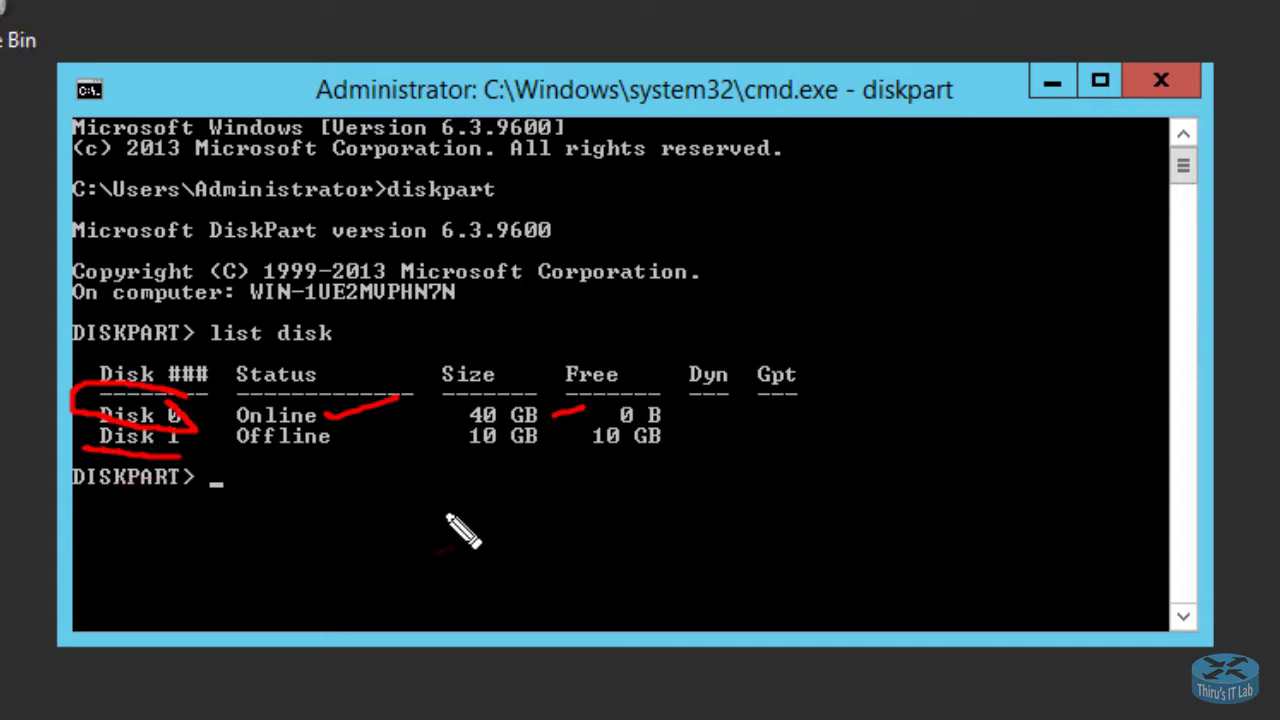
pyautogui.moveTo(244, 452); pyautogui.dragTo(322, 455)
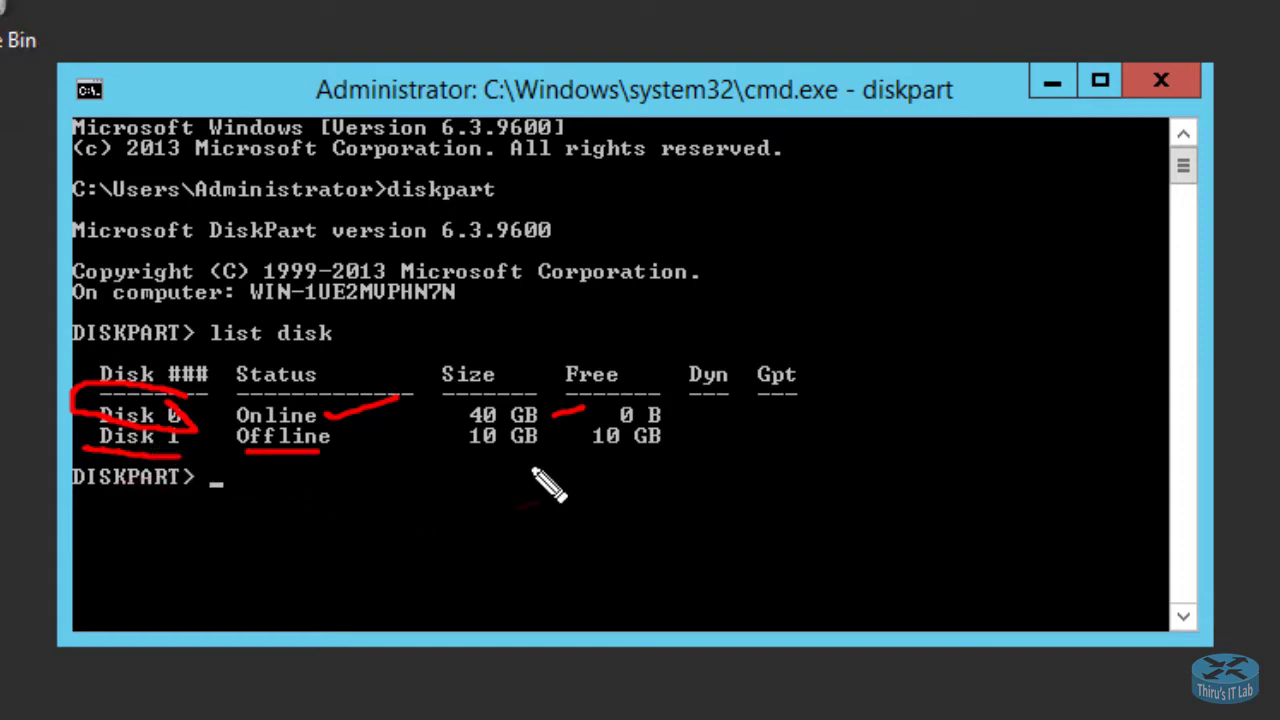
pyautogui.moveTo(450, 459); pyautogui.dragTo(566, 458)
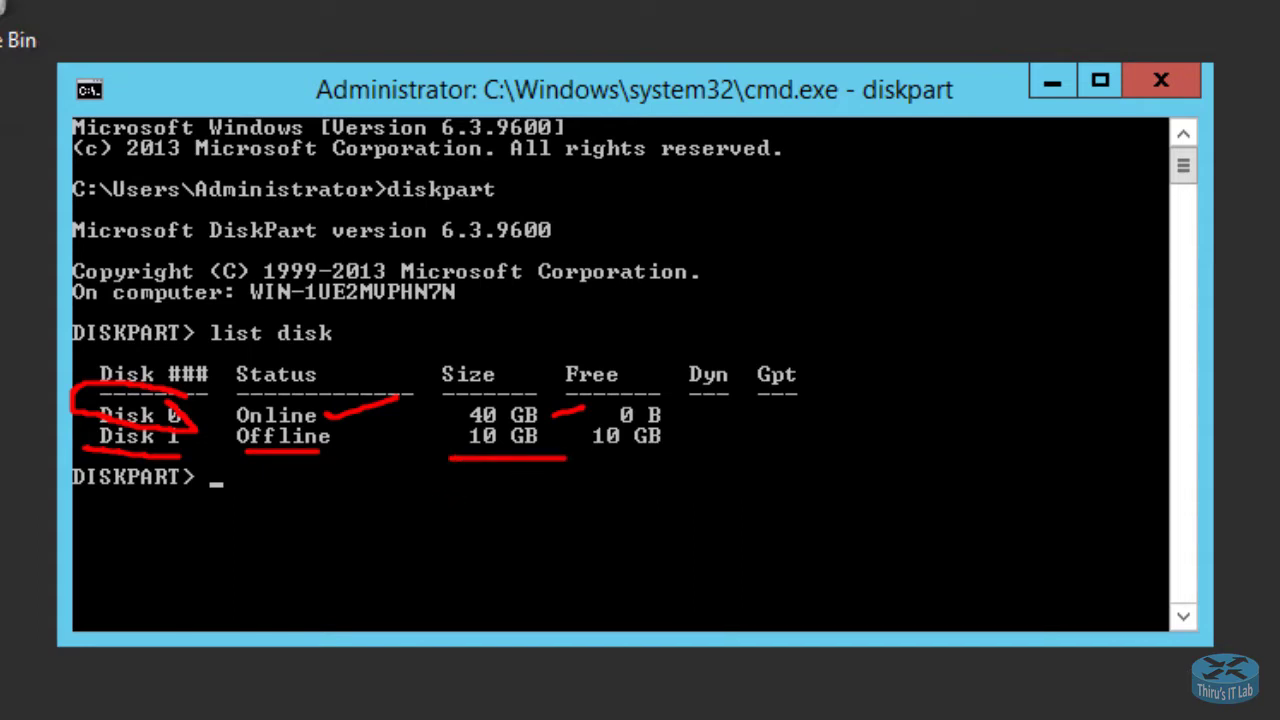
pyautogui.press('Escape')
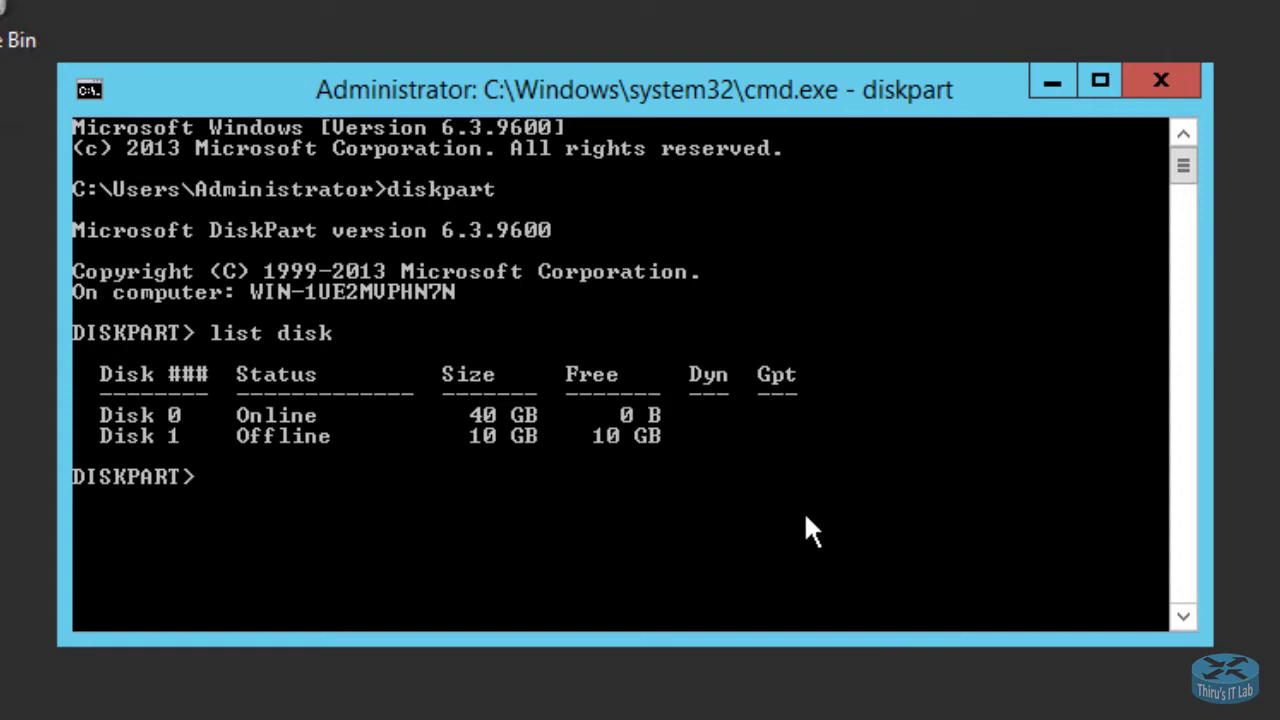
# Select disk 1 in DiskPart and bring it online
pyautogui.write('select disk')
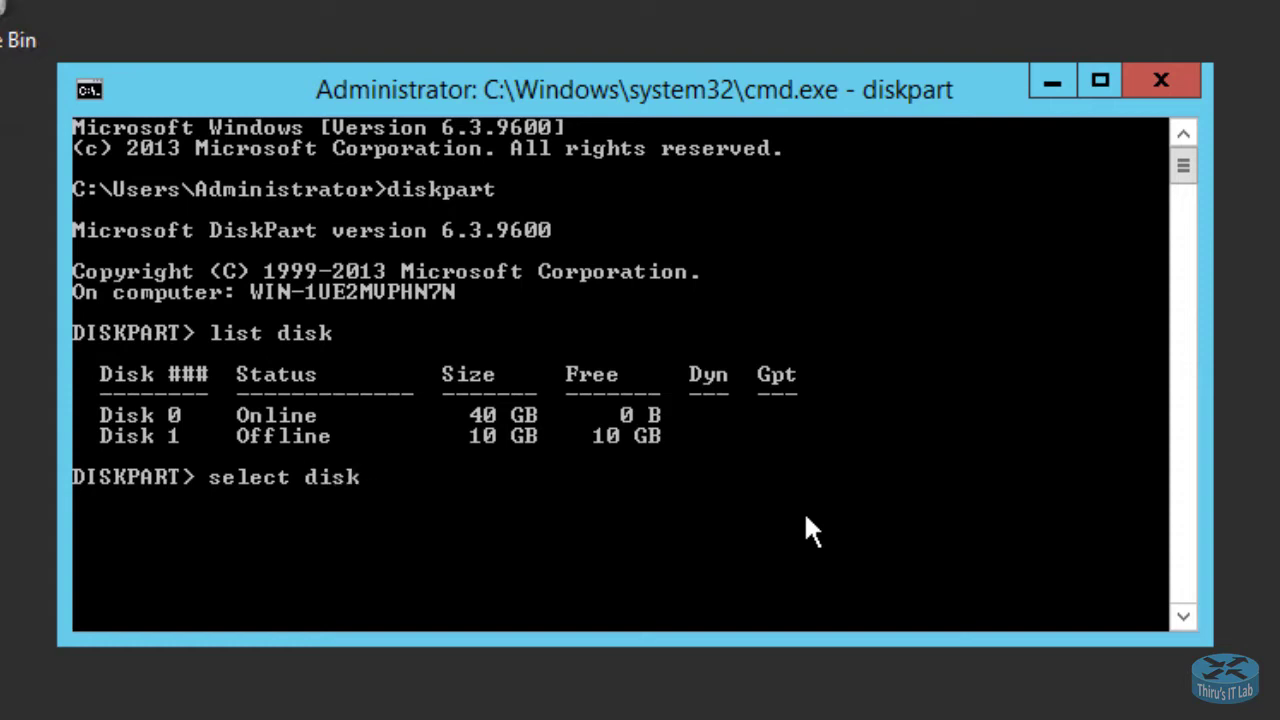
pyautogui.write(' 1')
pyautogui.press('Return')
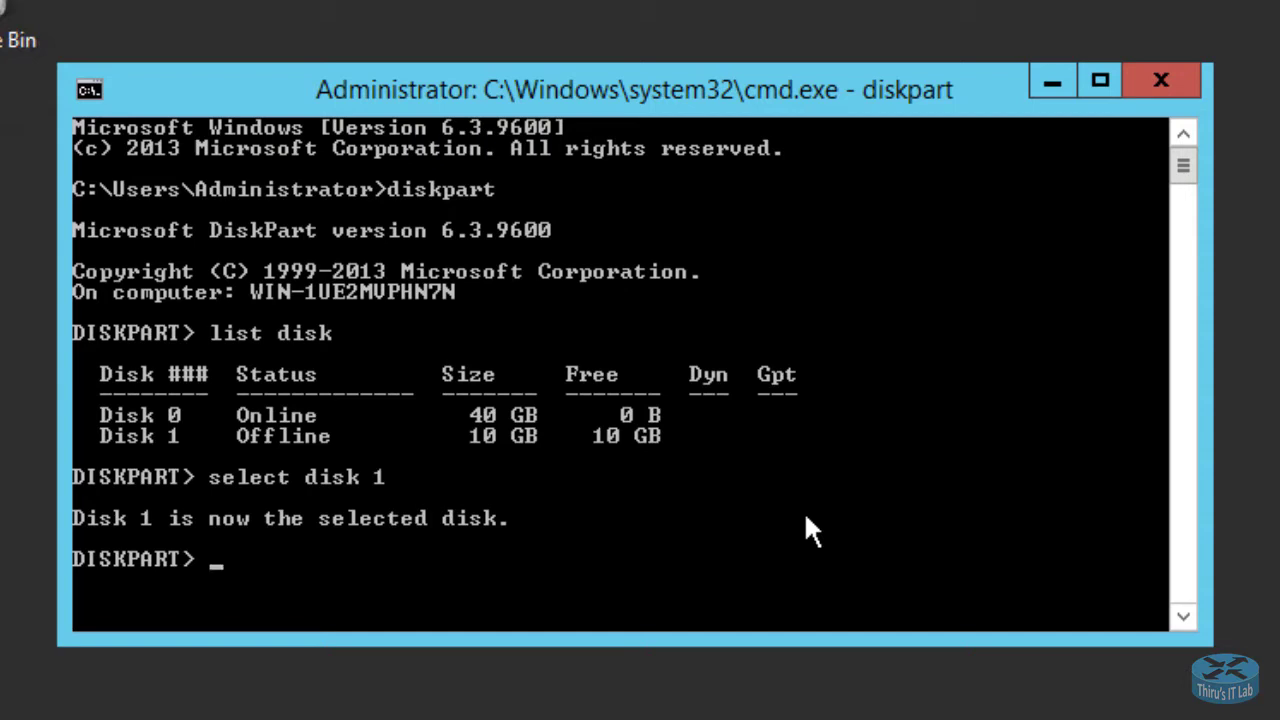
pyautogui.write('online disk')
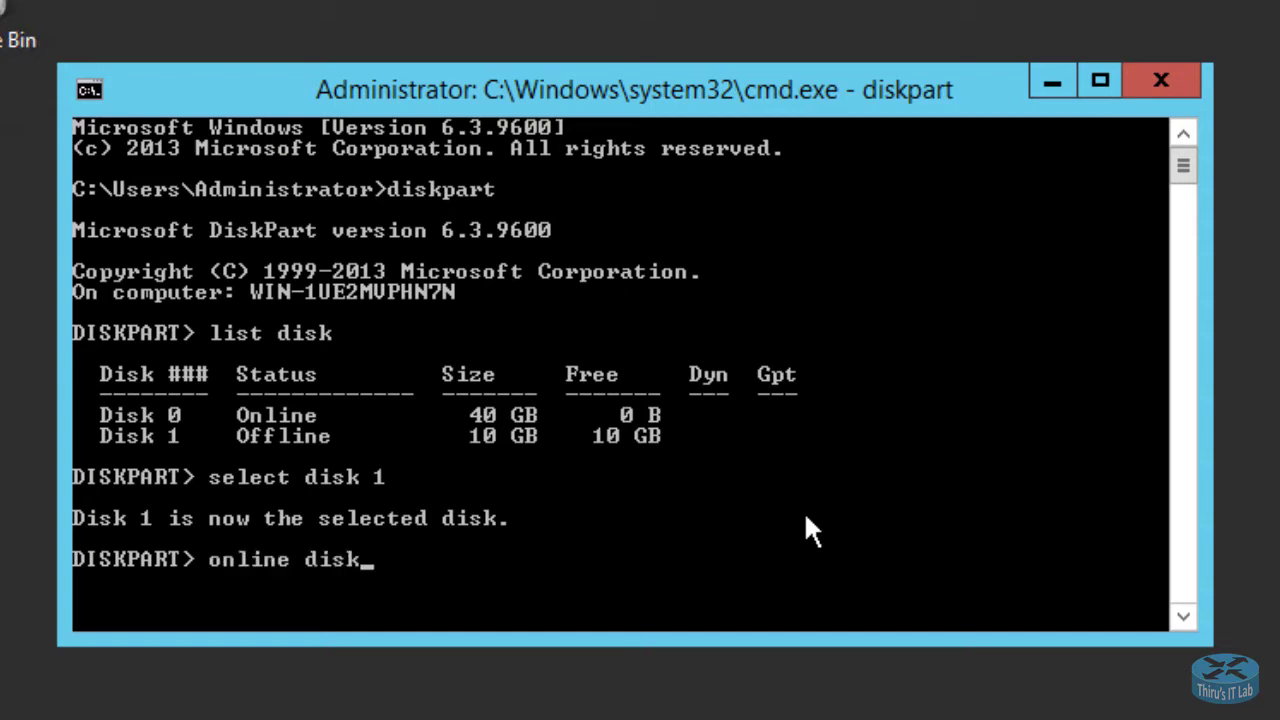
pyautogui.press('Return')
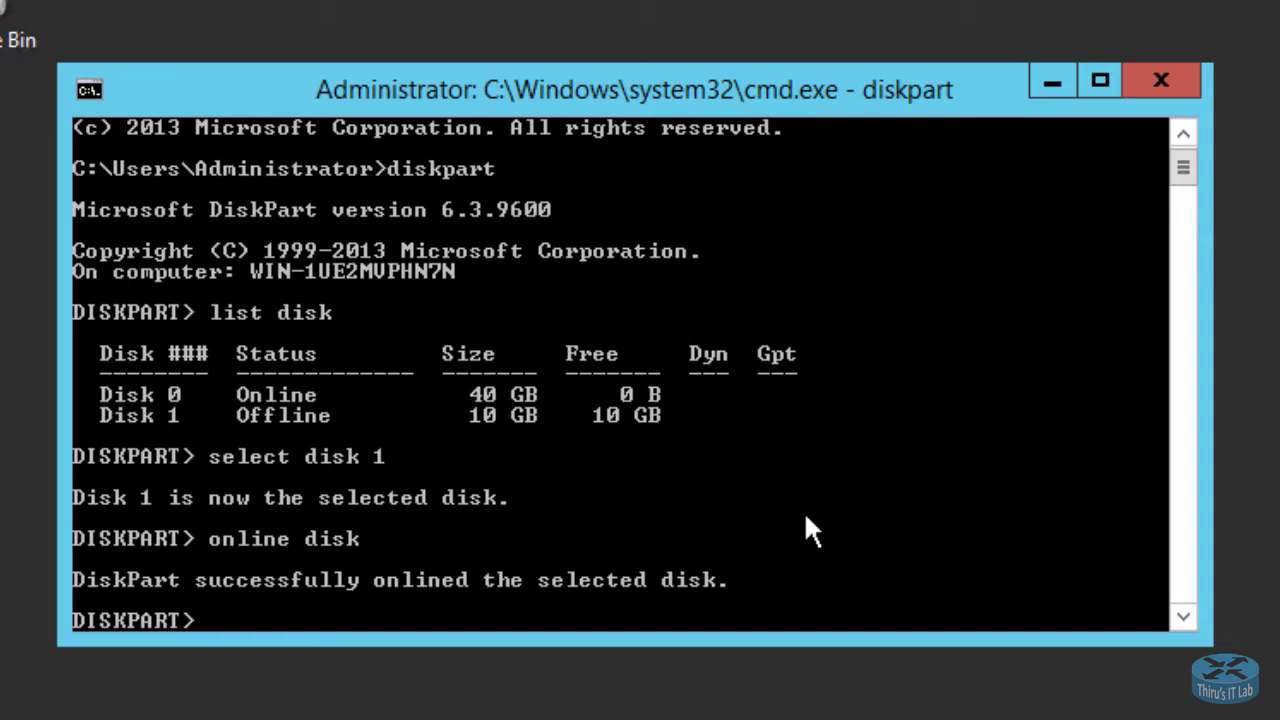
# Display the attributes of the selected disk in DiskPart to check its read-only state
pyautogui.write('attru')
pyautogui.press('BackSpace')
pyautogui.write('icu')
pyautogui.press('BackSpace')
pyautogui.press('BackSpace')
pyautogui.press('BackSpace')
pyautogui.write('butes')
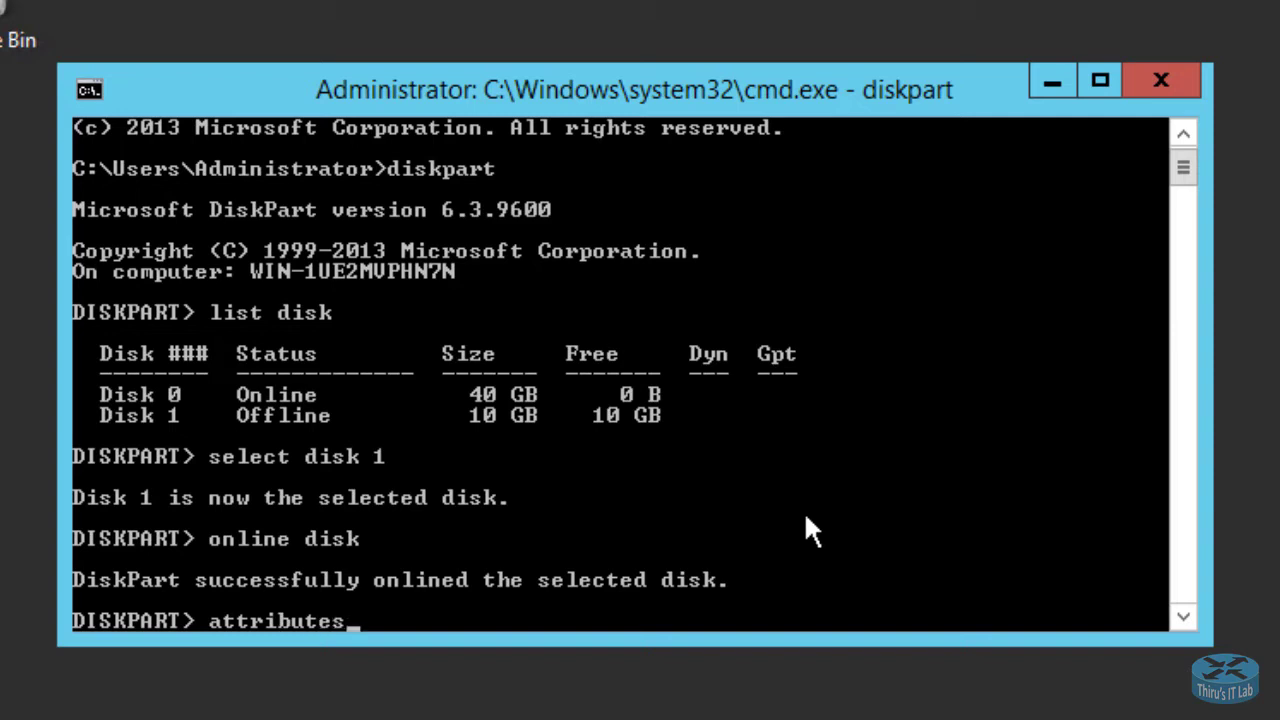
pyautogui.write(' disk')
pyautogui.press('Return')
pyautogui.press('Return')
pyautogui.press('Return')
pyautogui.press('Return')
pyautogui.press('Return')
pyautogui.press('Return')
pyautogui.press('Return')
pyautogui.press('Return')
pyautogui.press('Return')
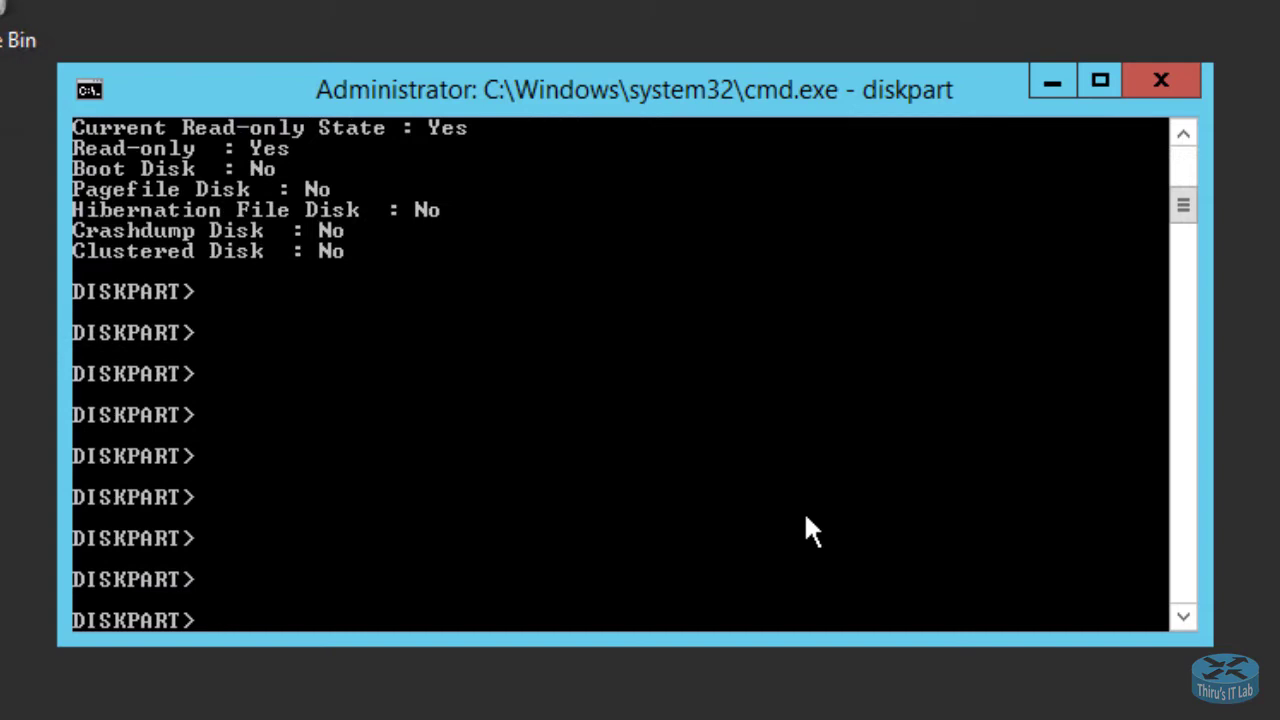
# Review the read-only entries in the attributes output of the selected disk
pyautogui.click(1176, 130)
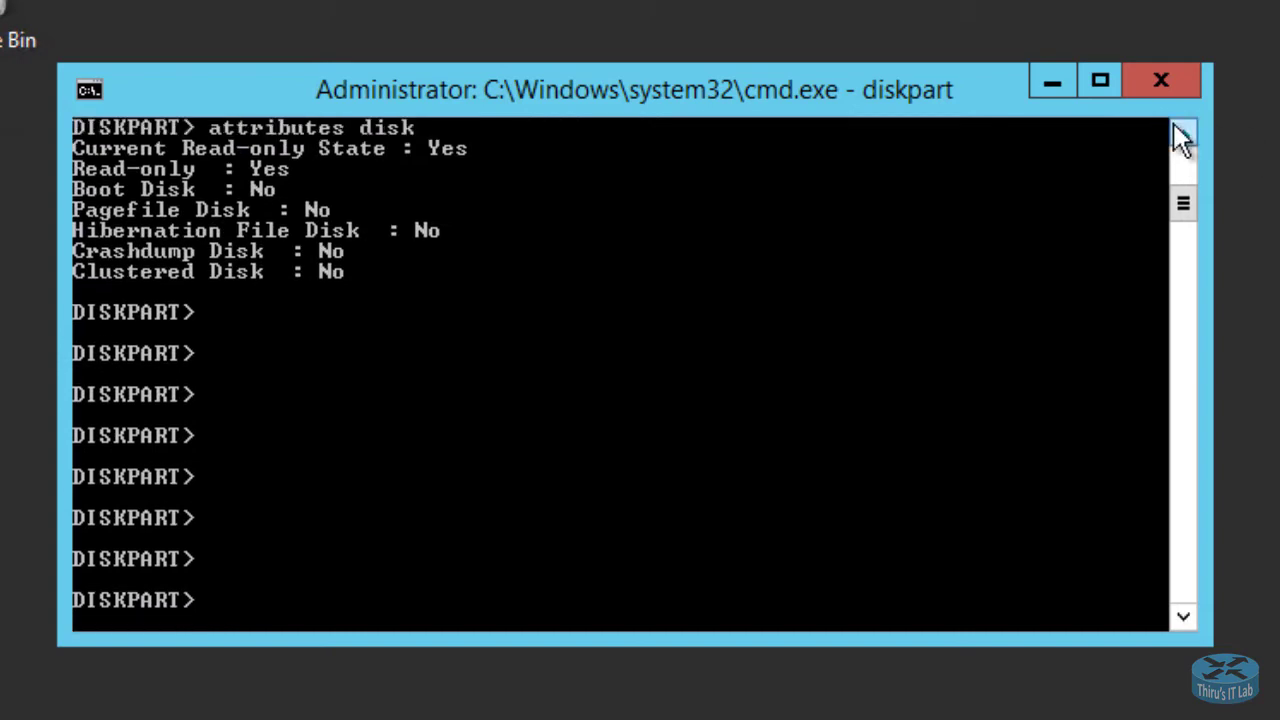
pyautogui.click(1176, 130)
pyautogui.doubleClick(1176, 130)
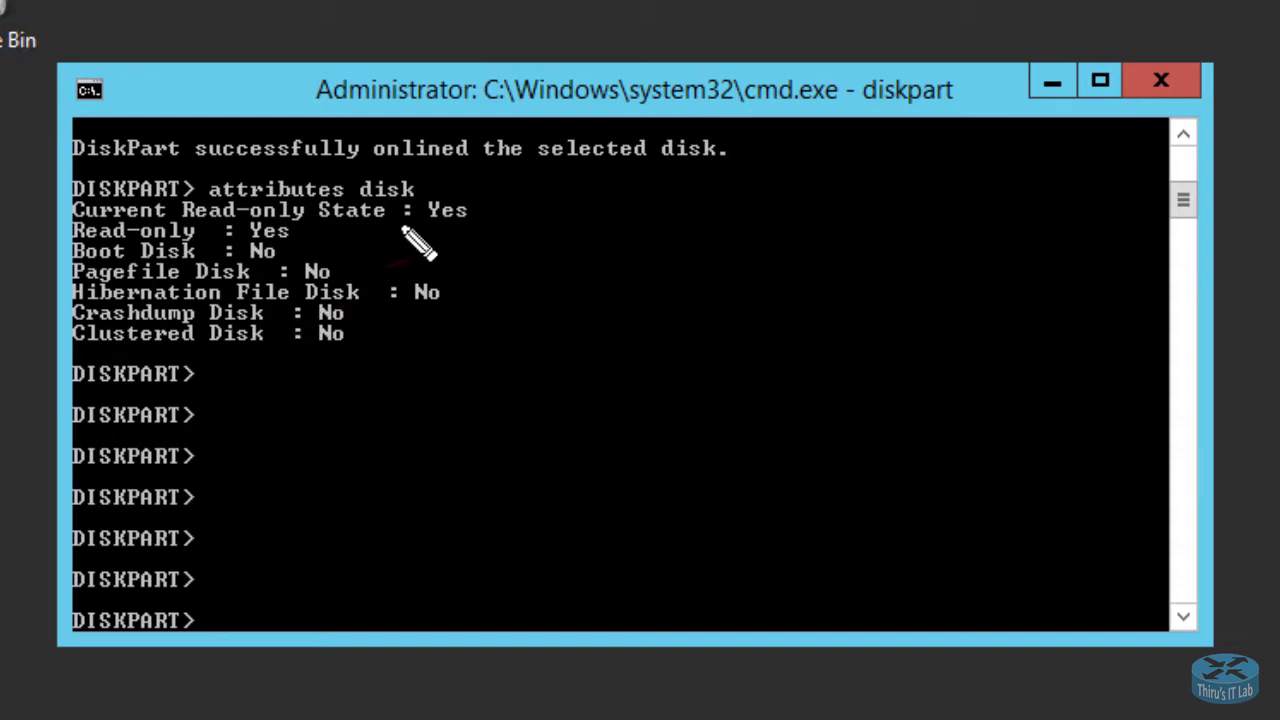
pyautogui.moveTo(182, 213); pyautogui.dragTo(365, 230)
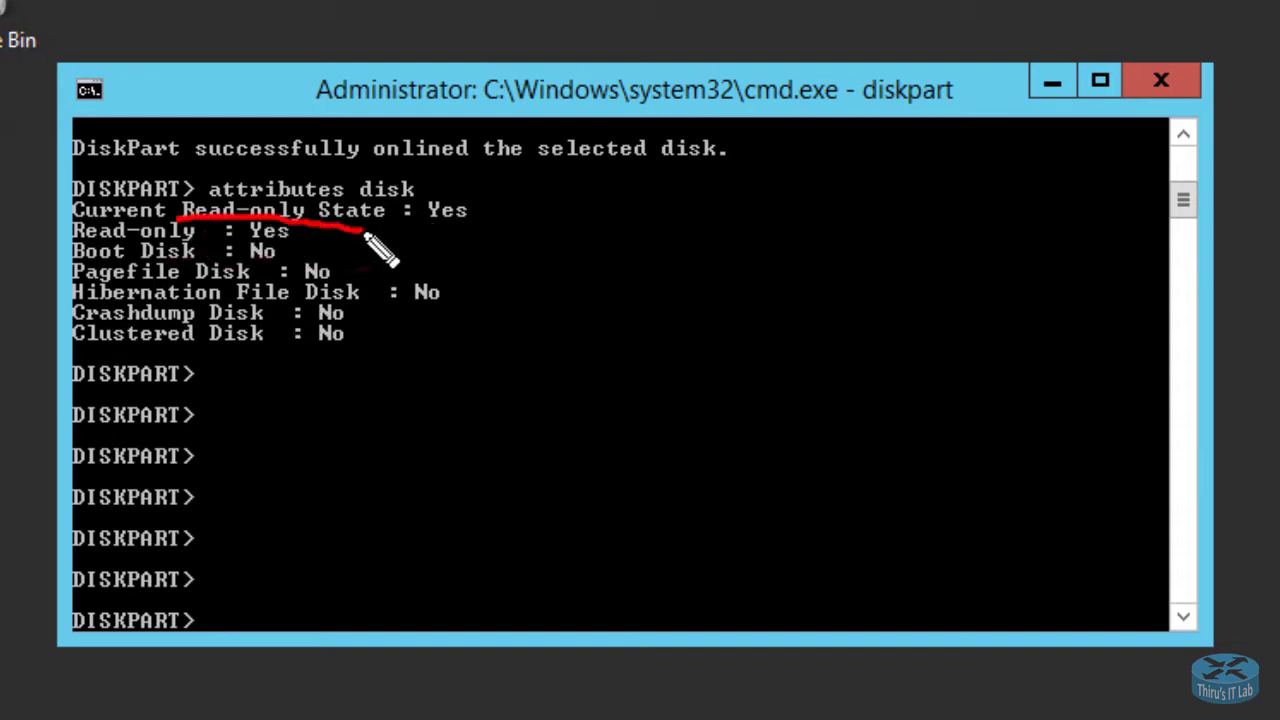
pyautogui.moveTo(242, 240); pyautogui.dragTo(290, 238)
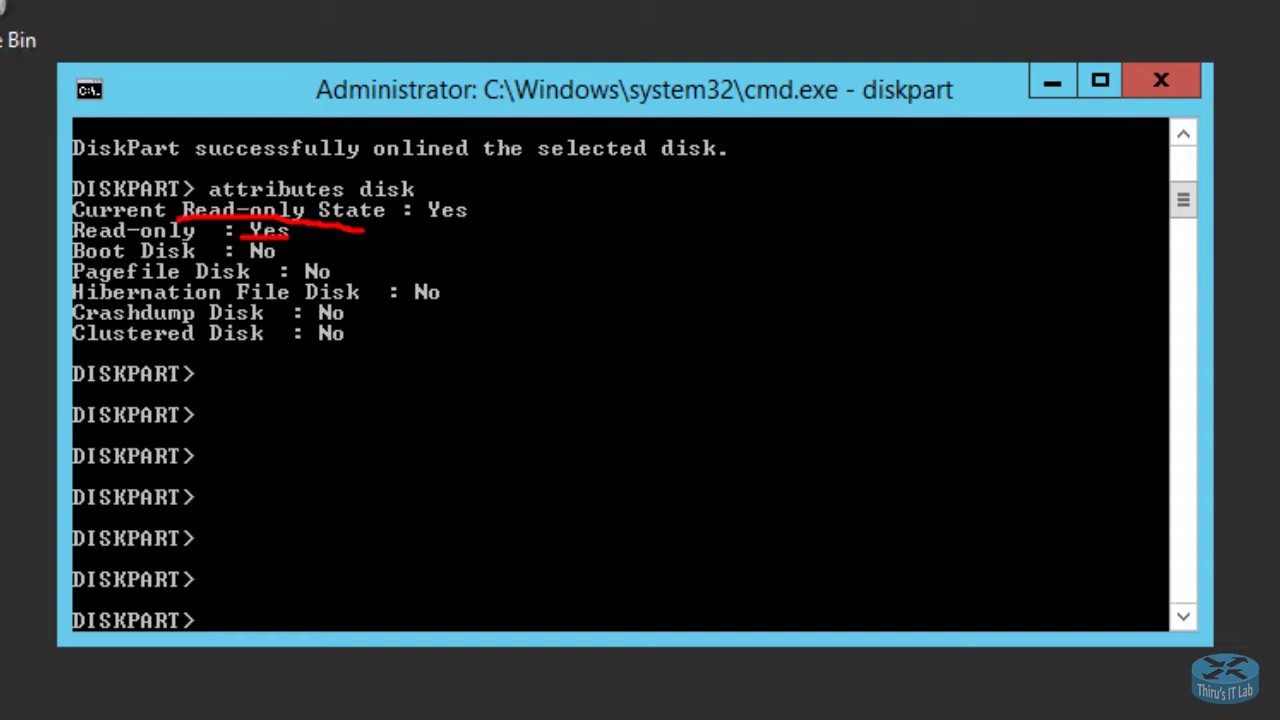
pyautogui.press('Escape')
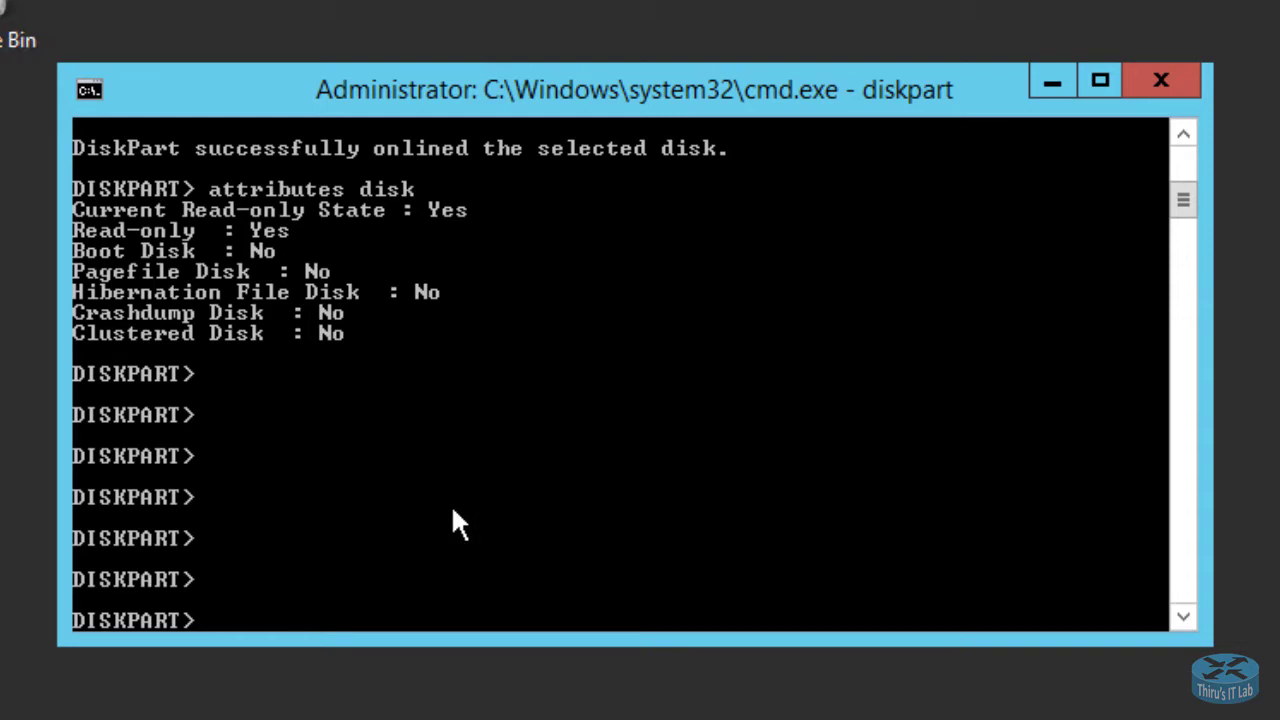
# Clear the read-only attribute of the selected disk in DiskPart with attributes disk clear readonly
pyautogui.press('Return')
pyautogui.write('att')
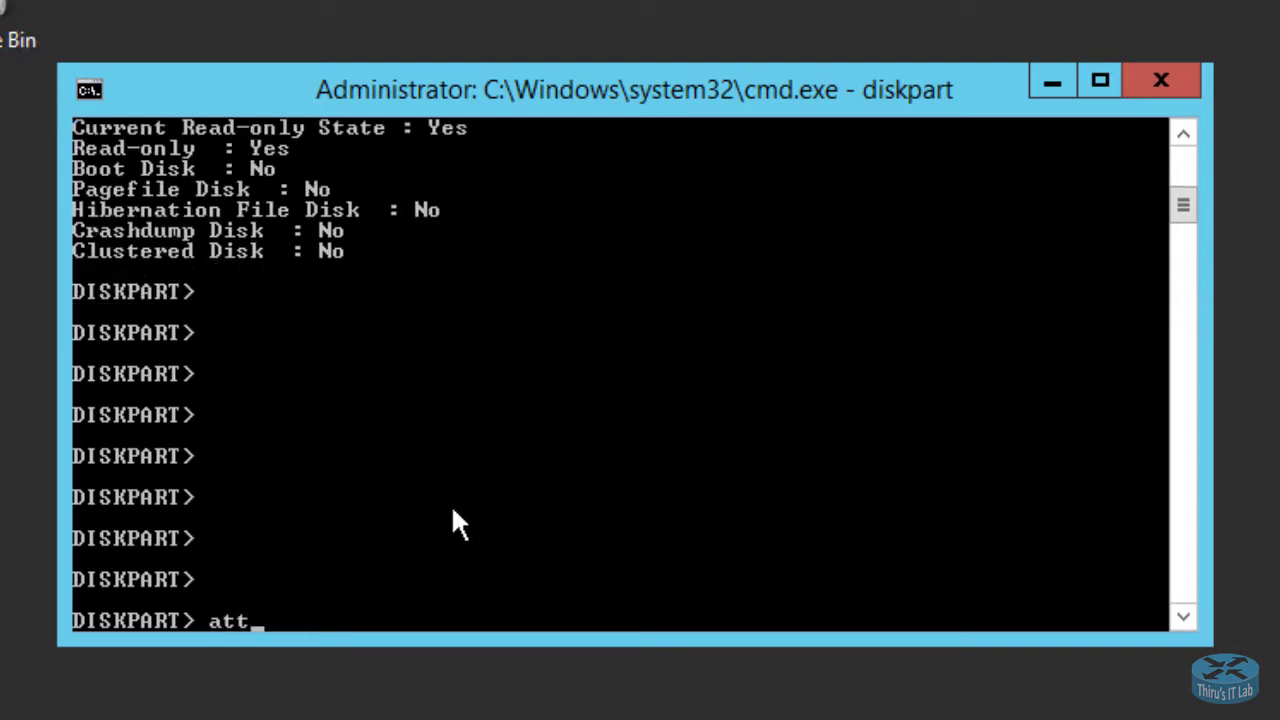
pyautogui.write('tt')
pyautogui.press('BackSpace')
pyautogui.press('BackSpace')
pyautogui.write('ributes')
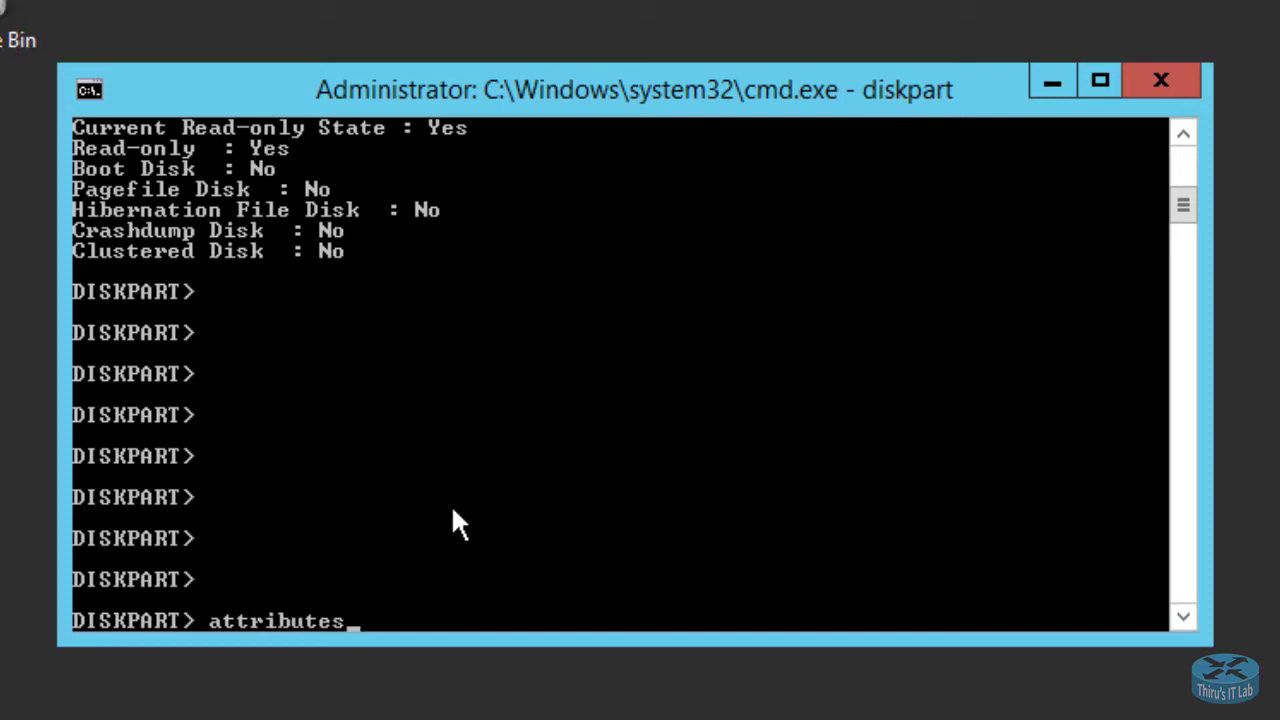
pyautogui.write(' disk cl')
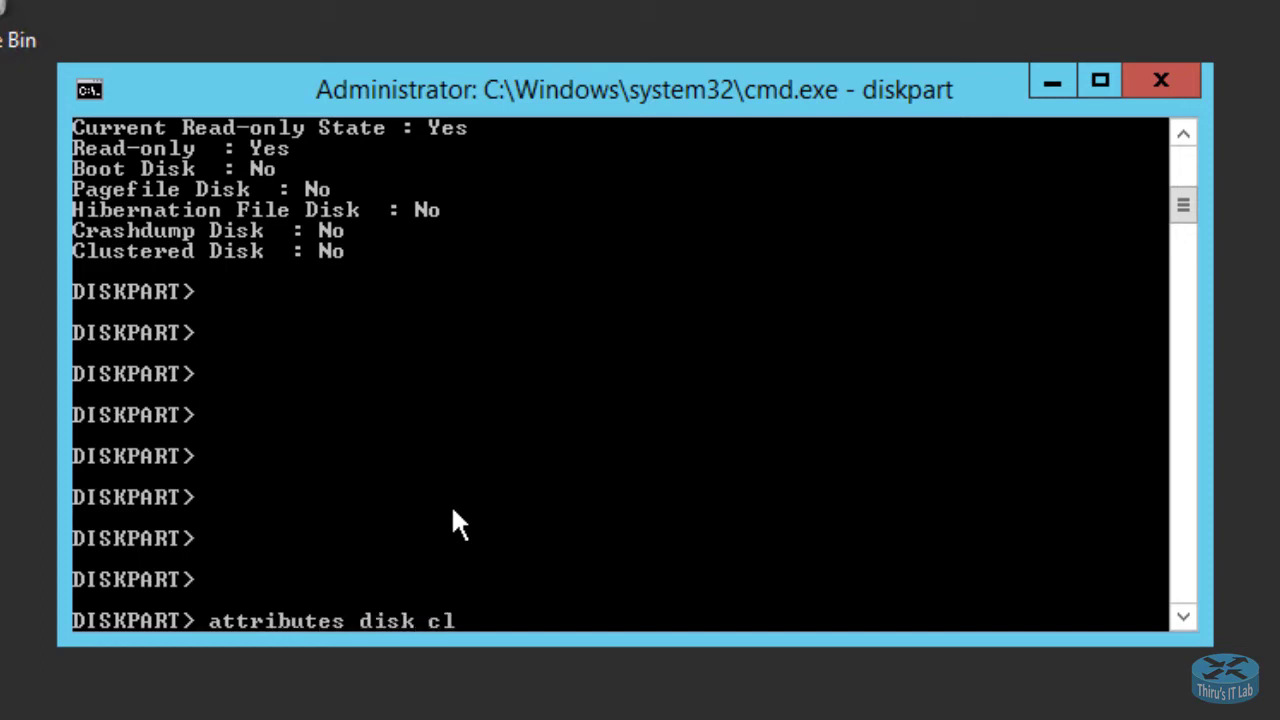
pyautogui.write('ear readl')
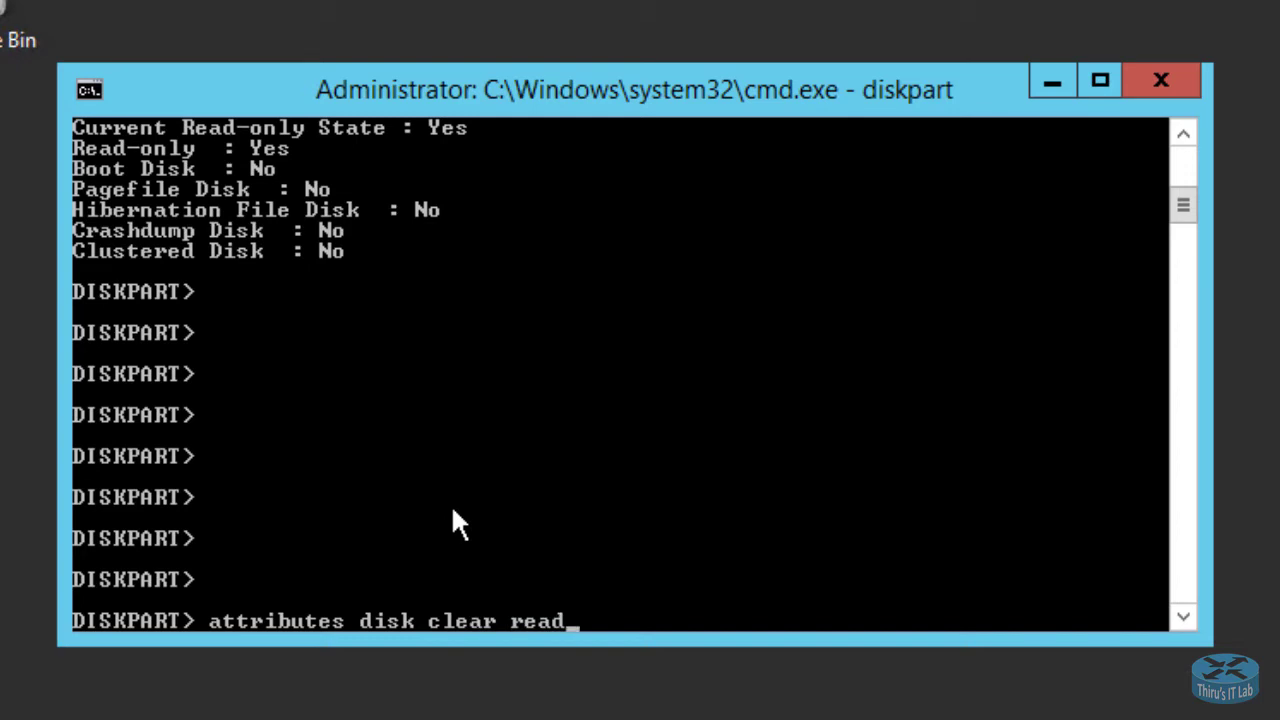
pyautogui.press('BackSpace')
pyautogui.write('onllllllllllly')
pyautogui.press('BackSpace')
pyautogui.press('BackSpace')
pyautogui.press('BackSpace')
pyautogui.press('BackSpace')
pyautogui.press('BackSpace')
pyautogui.press('BackSpace')
pyautogui.press('BackSpace')
pyautogui.press('BackSpace')
pyautogui.press('BackSpace')
pyautogui.press('BackSpace')
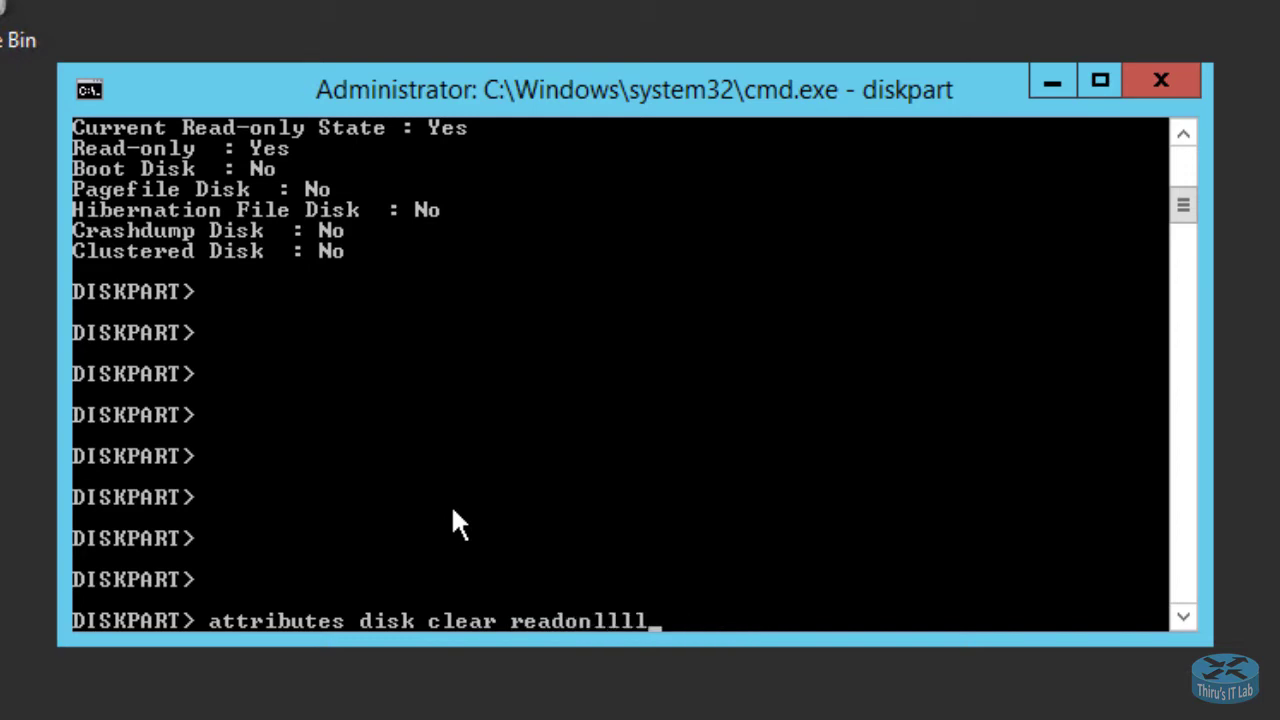
pyautogui.press('BackSpace')
pyautogui.write('y')
pyautogui.press('Return')
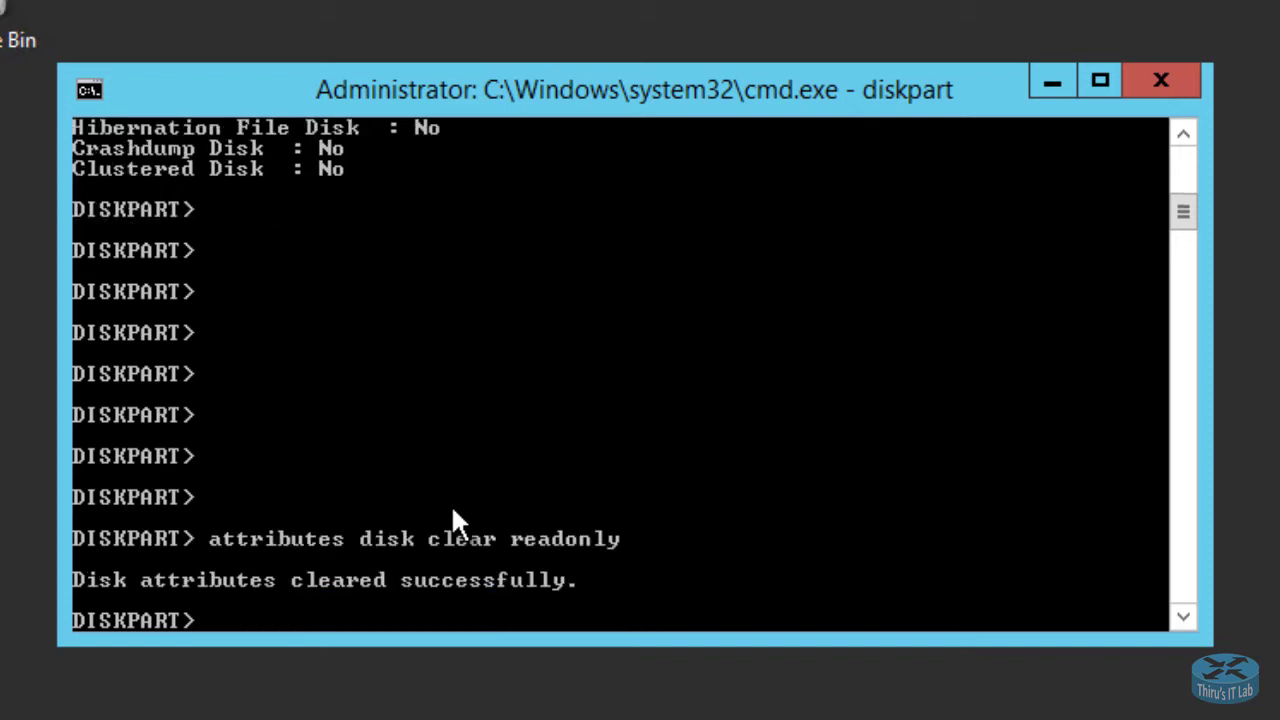
# Display the selected disk's attributes again with attributes disk to verify its read-only state
pyautogui.press('Return')
pyautogui.press('Return')
pyautogui.press('Return')
pyautogui.press('Return')
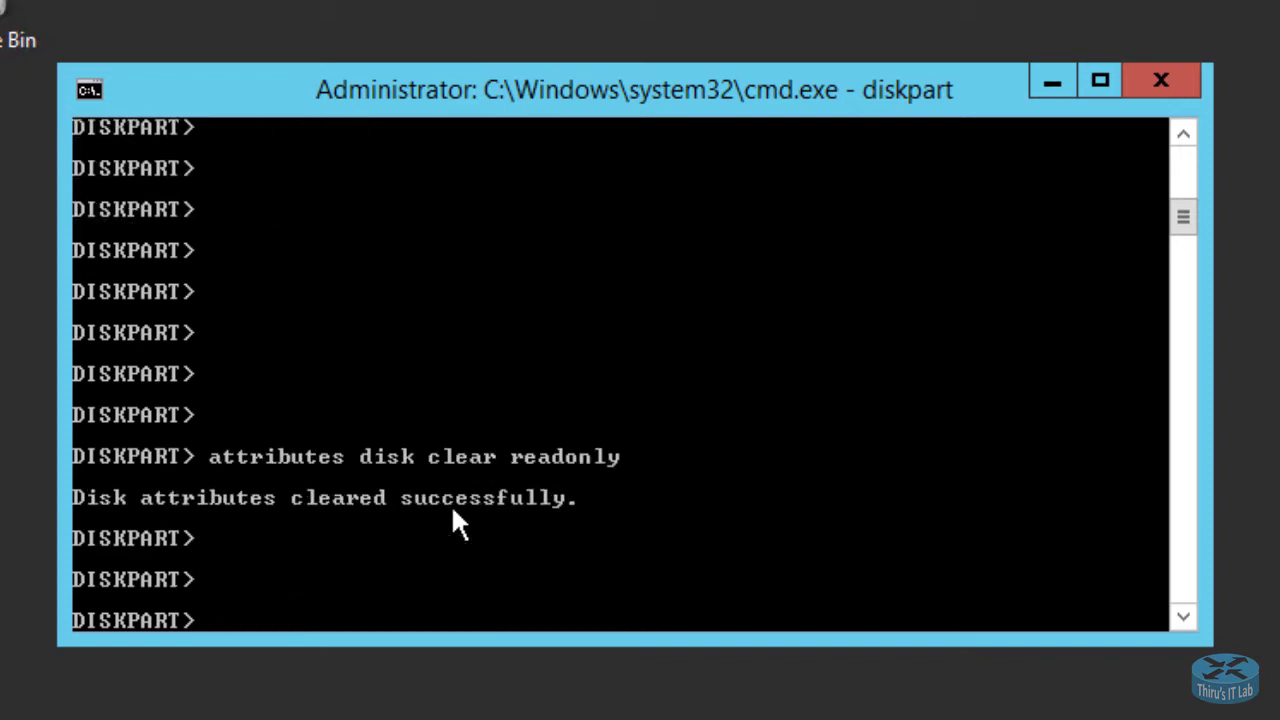
pyautogui.write('at')
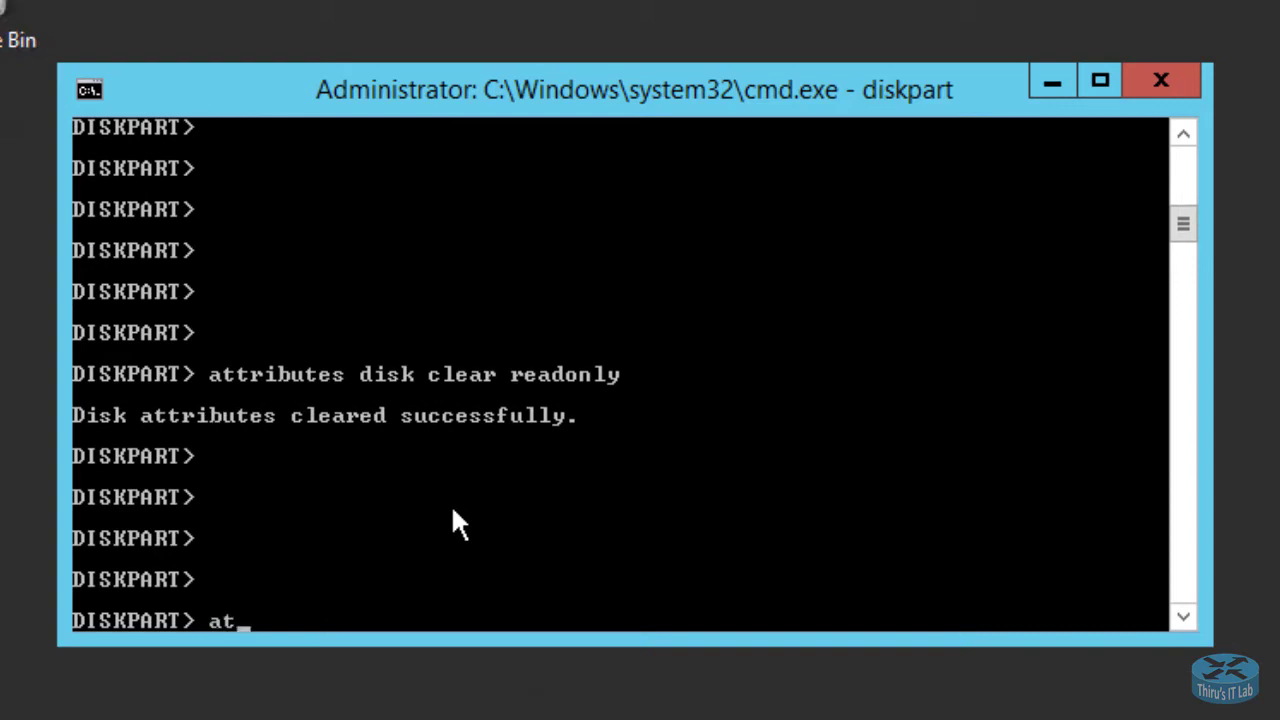
pyautogui.write('tribue')
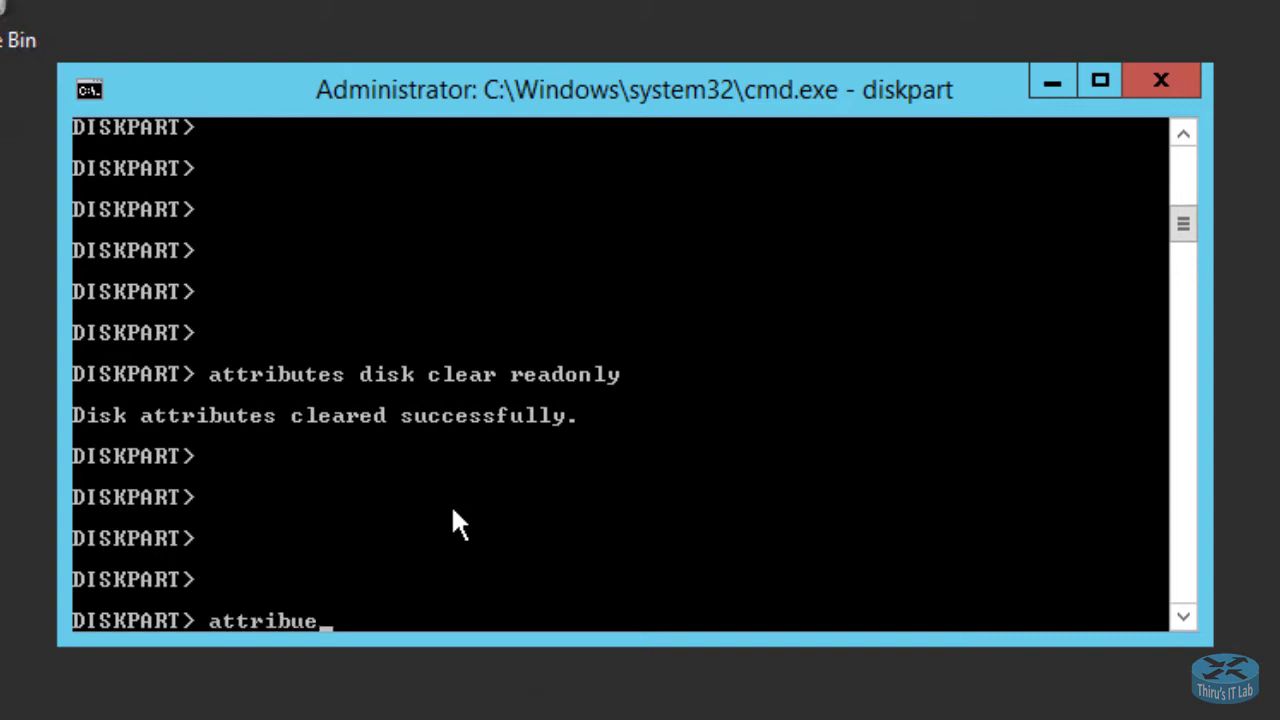
pyautogui.press('BackSpace')
pyautogui.write('tes disk')
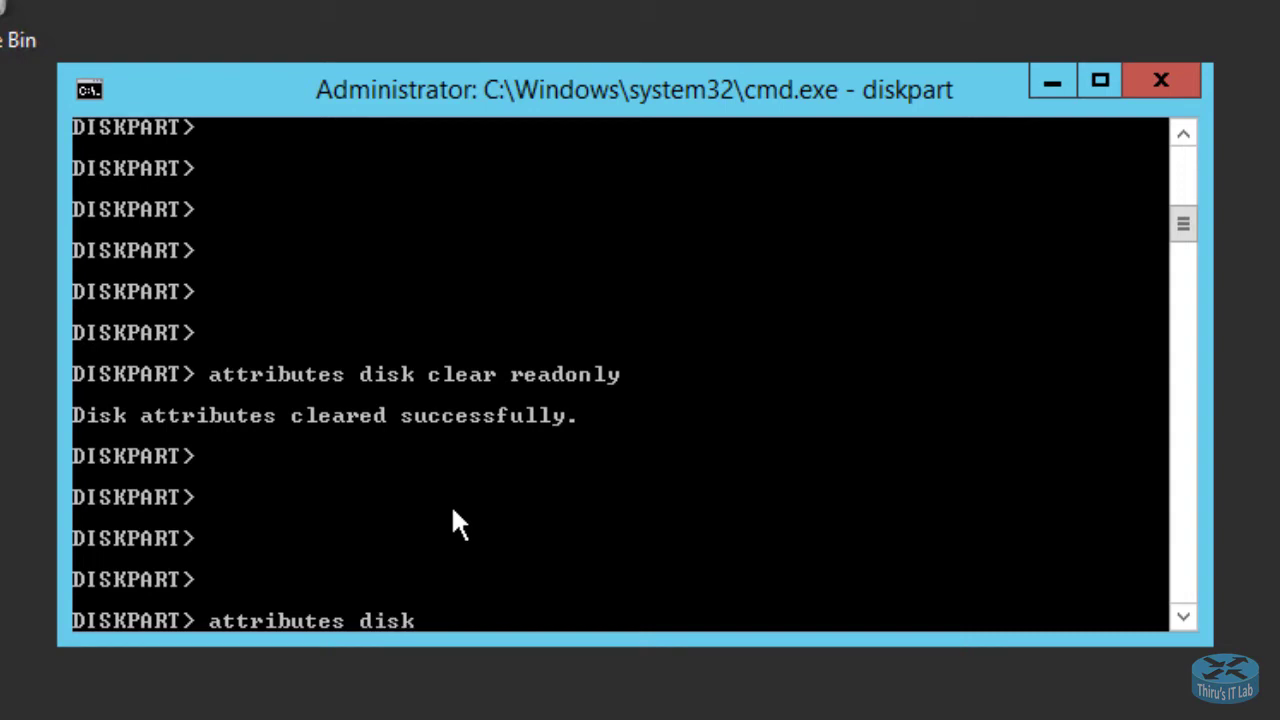
pyautogui.press('Return')
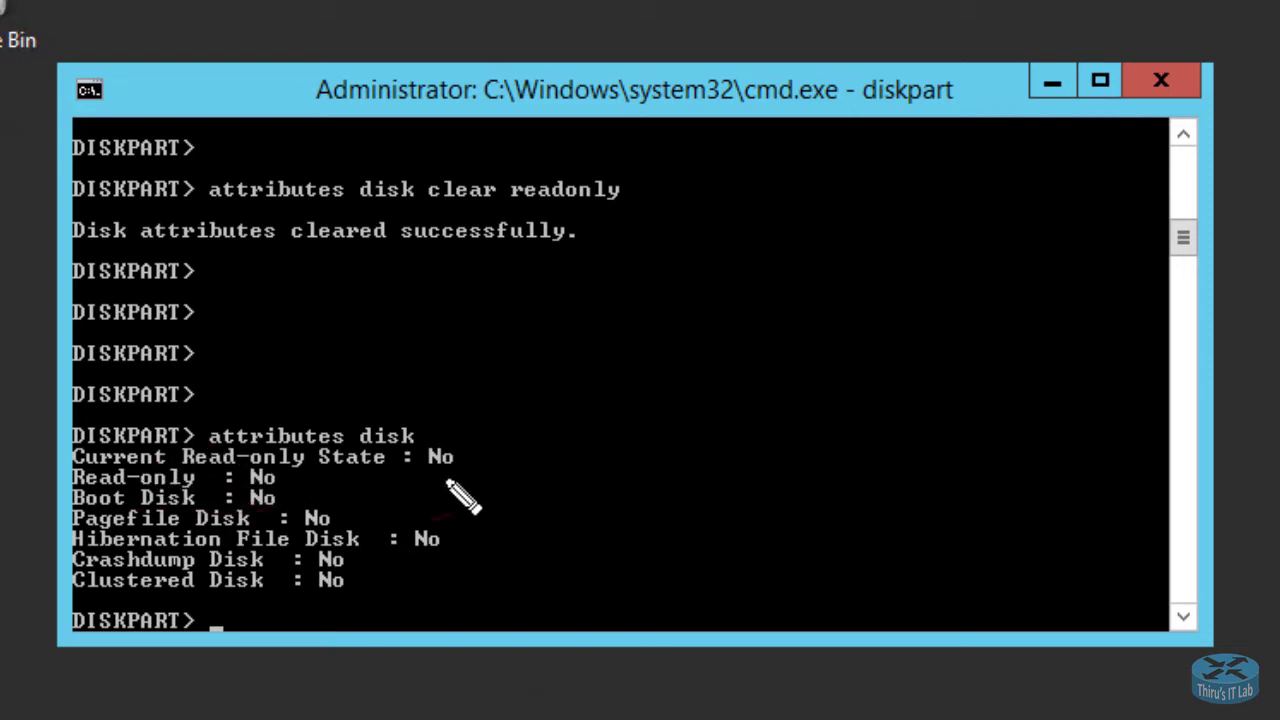
pyautogui.moveTo(427, 477); pyautogui.dragTo(505, 477)
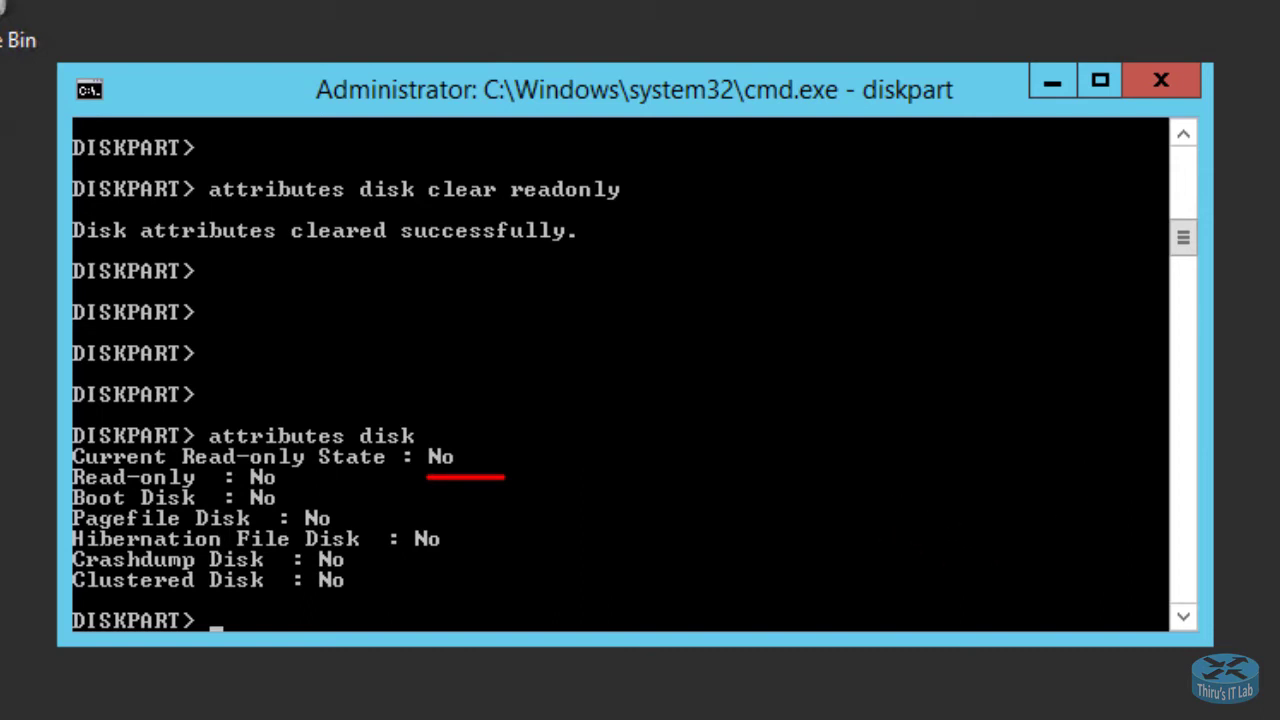
pyautogui.press('Escape')
# Exit DiskPart and launch Disk Management from the command prompt
pyautogui.write('exit')
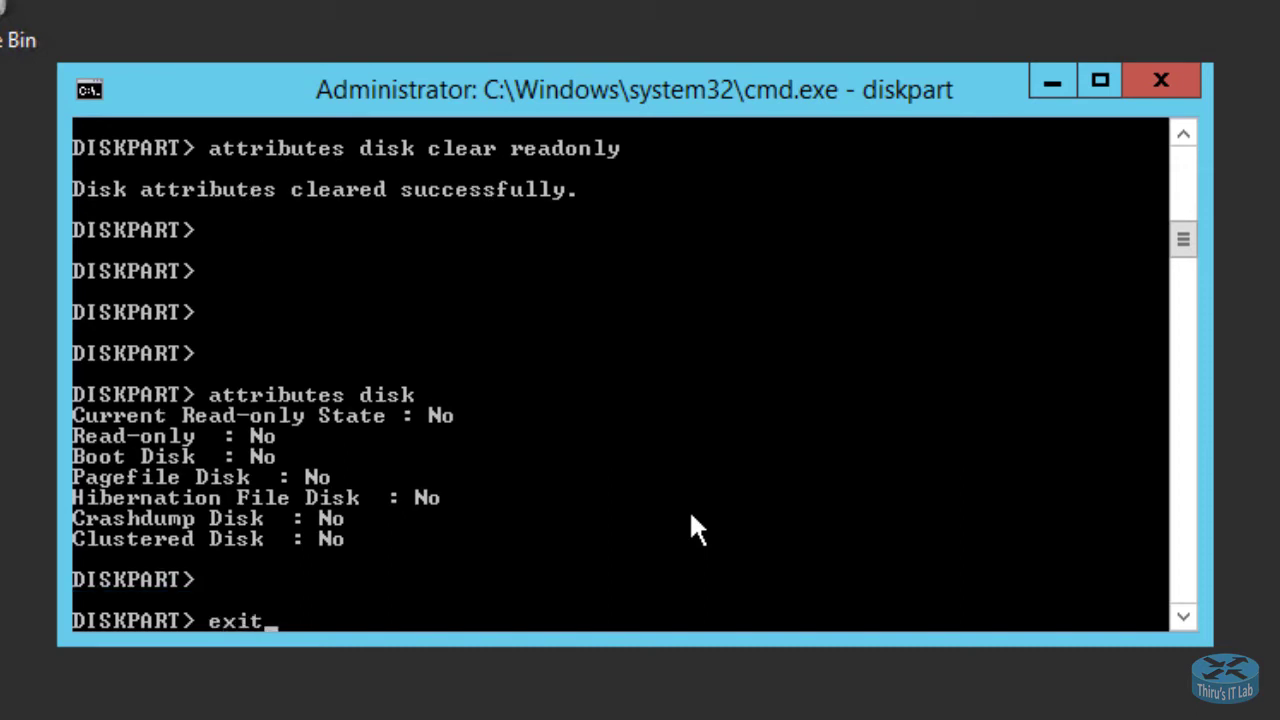
pyautogui.press('Return')
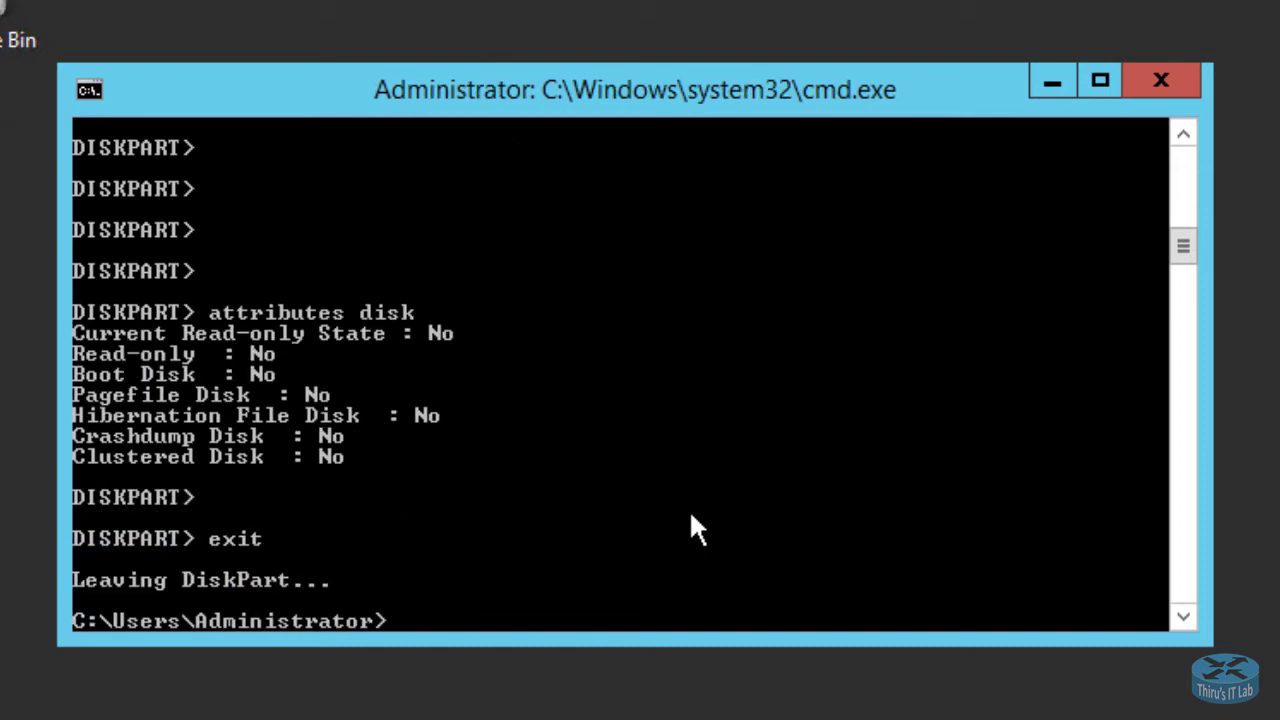
pyautogui.write('diskmg')
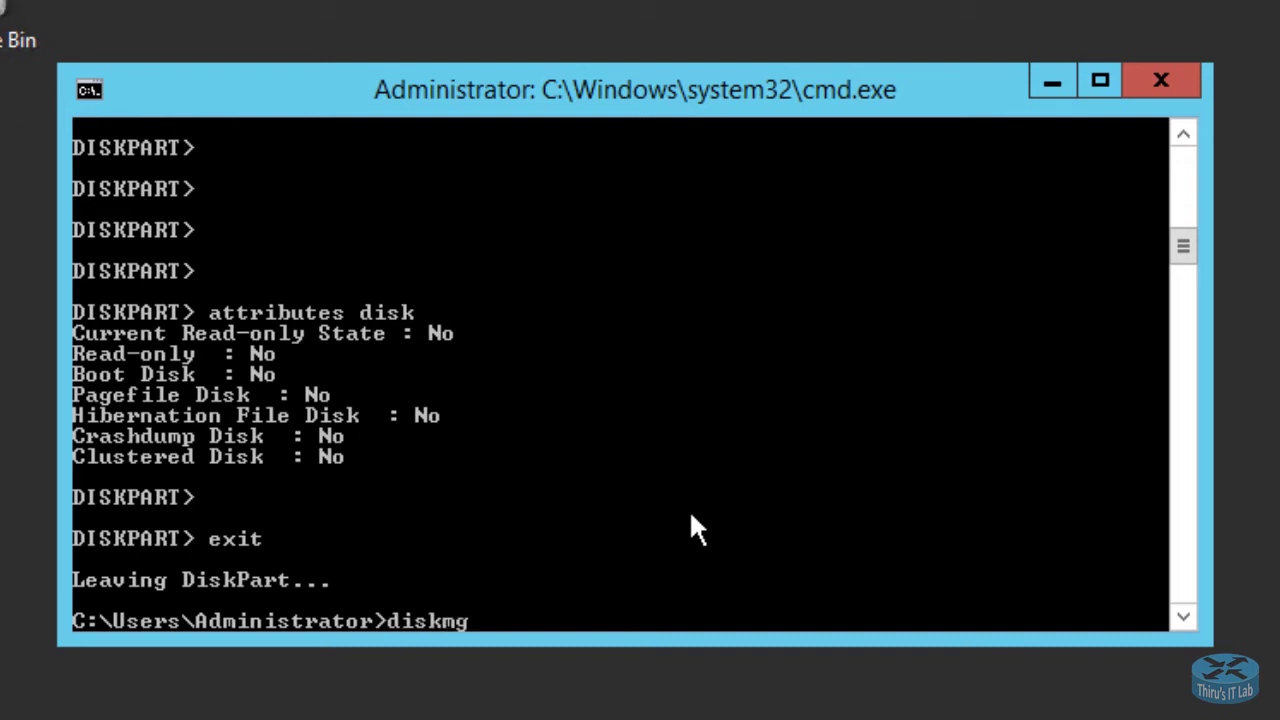
pyautogui.write('mt')
pyautogui.press('Return')
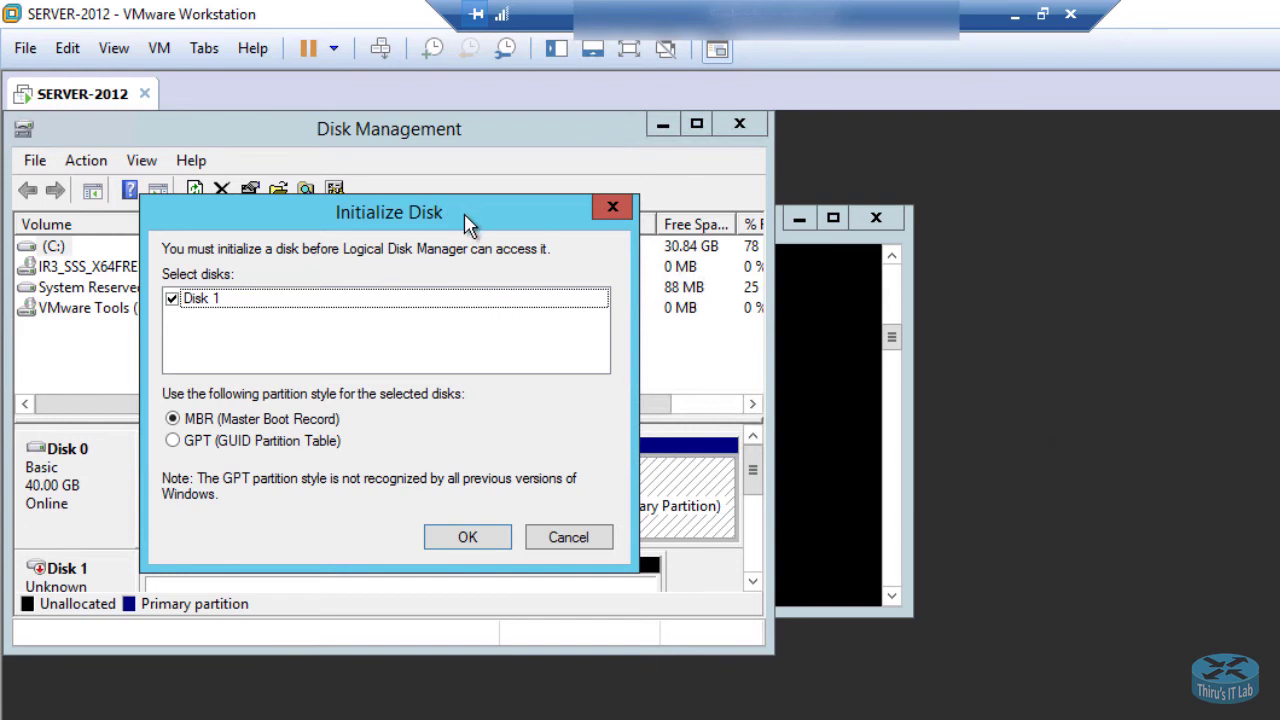
# Initialize Disk 1 with the MBR (Master Boot Record) partition style
pyautogui.click(200, 297)
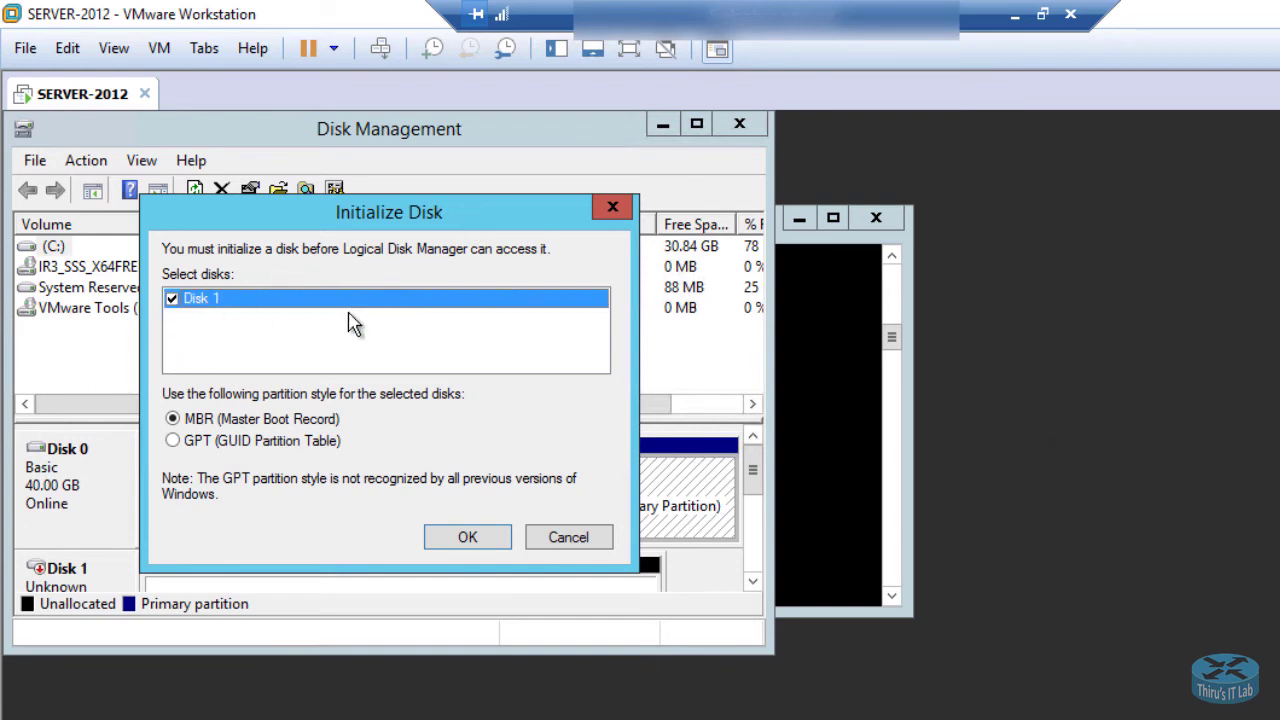
pyautogui.click(173, 418)
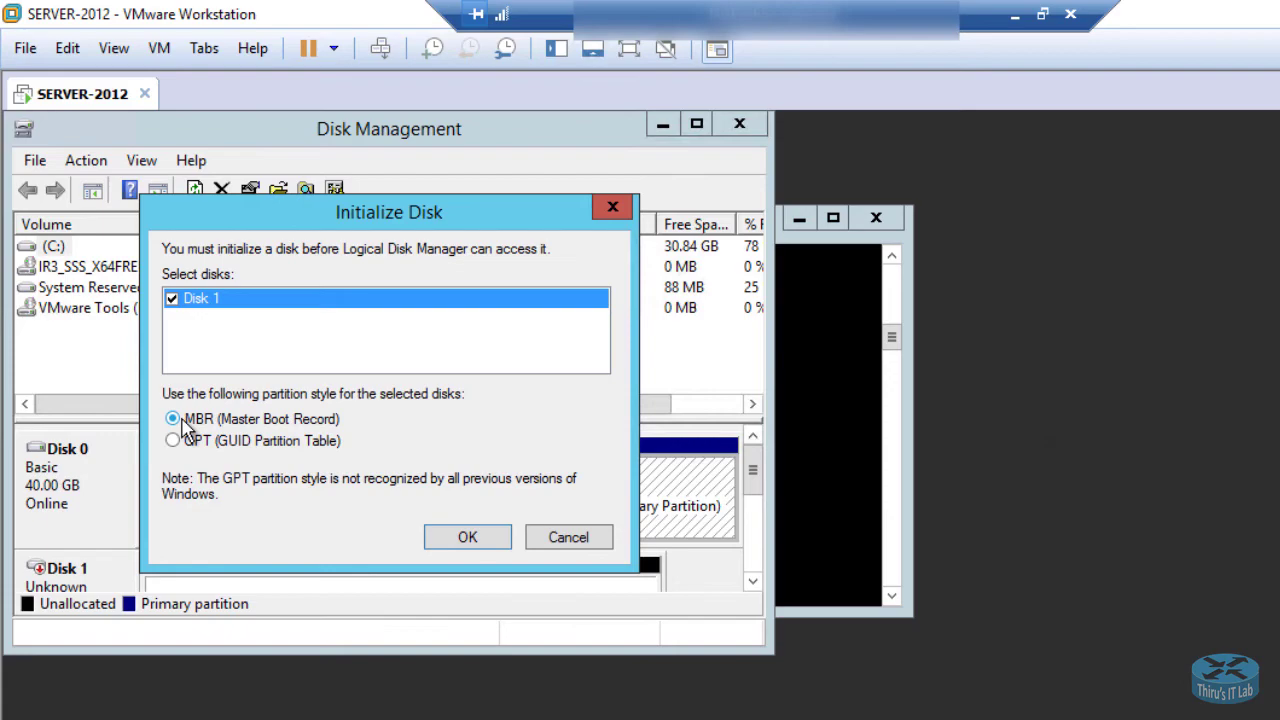
pyautogui.click(460, 540)
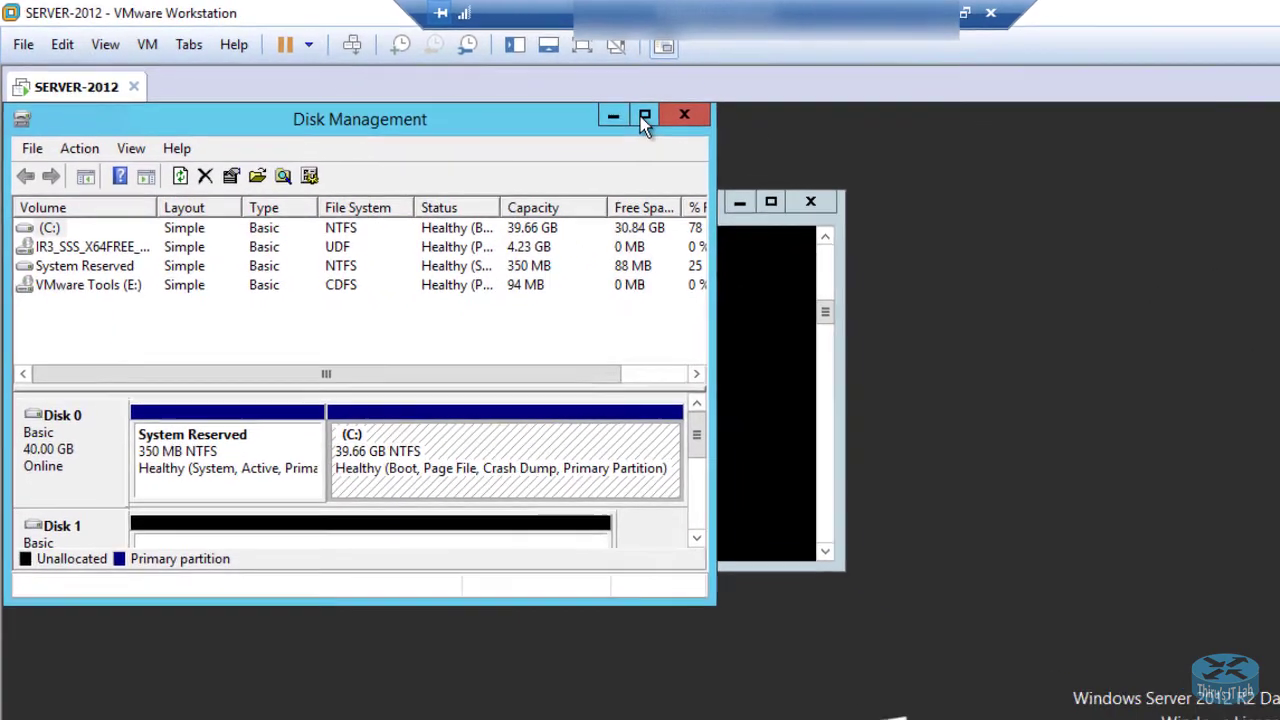
# Maximize Disk Management and start a new simple volume on Disk 1's unallocated space with a size of 10237 MB
pyautogui.click(697, 123)
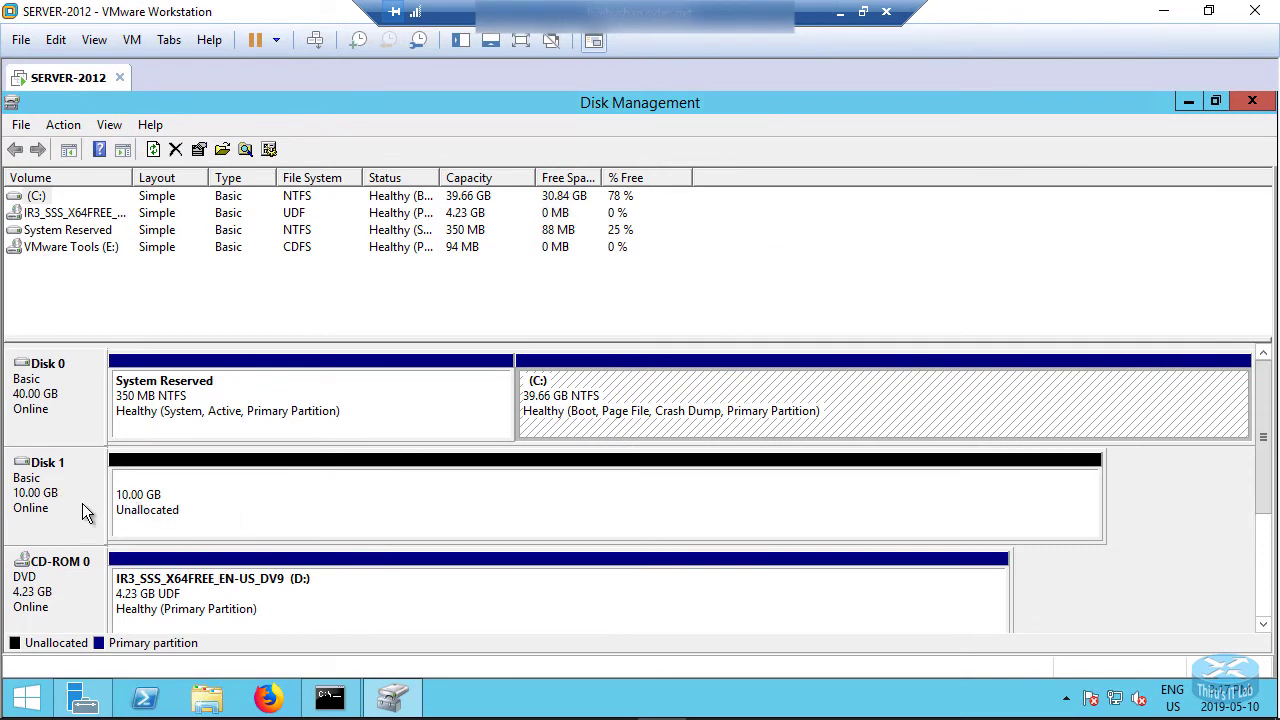
pyautogui.click(247, 507)
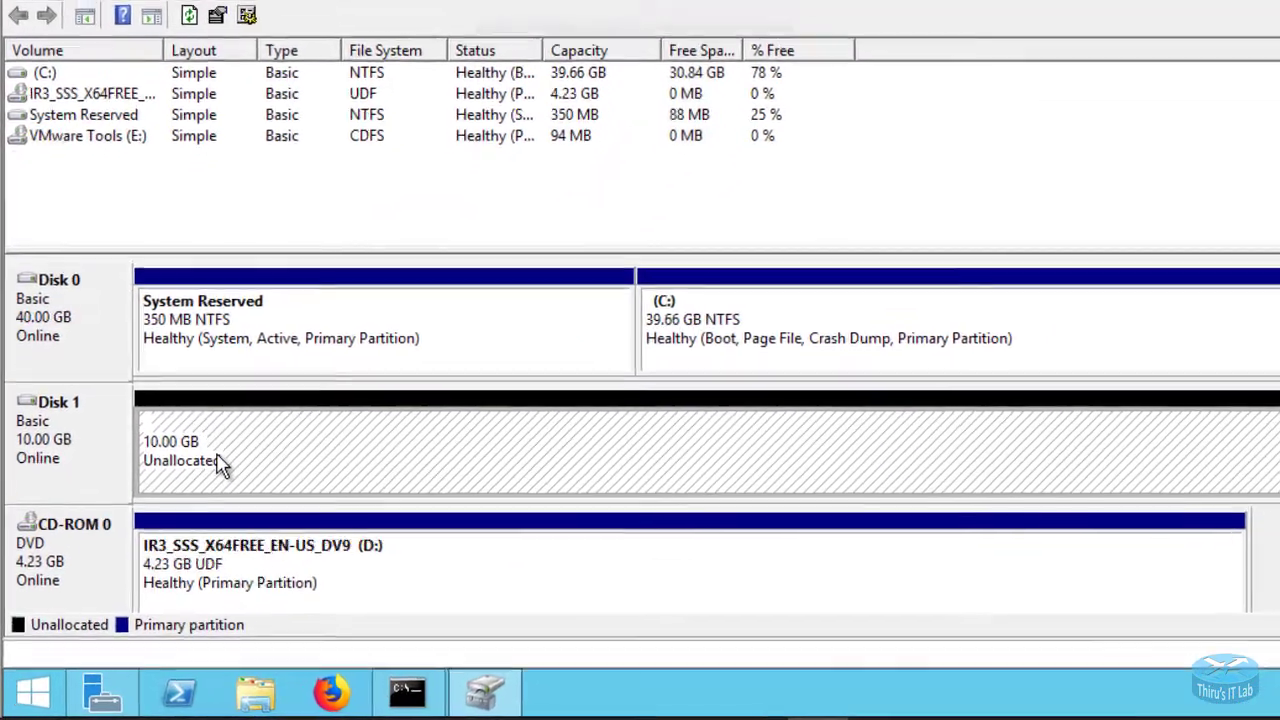
pyautogui.rightClick(175, 504)
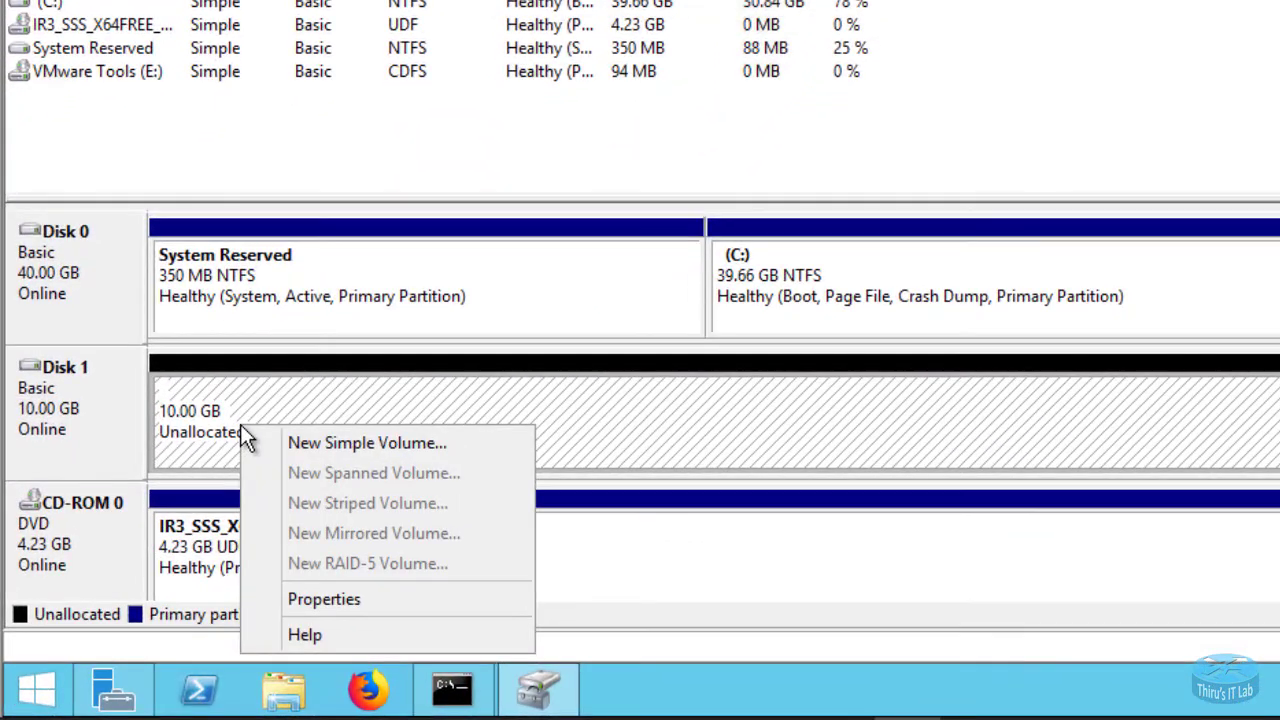
pyautogui.click(302, 443)
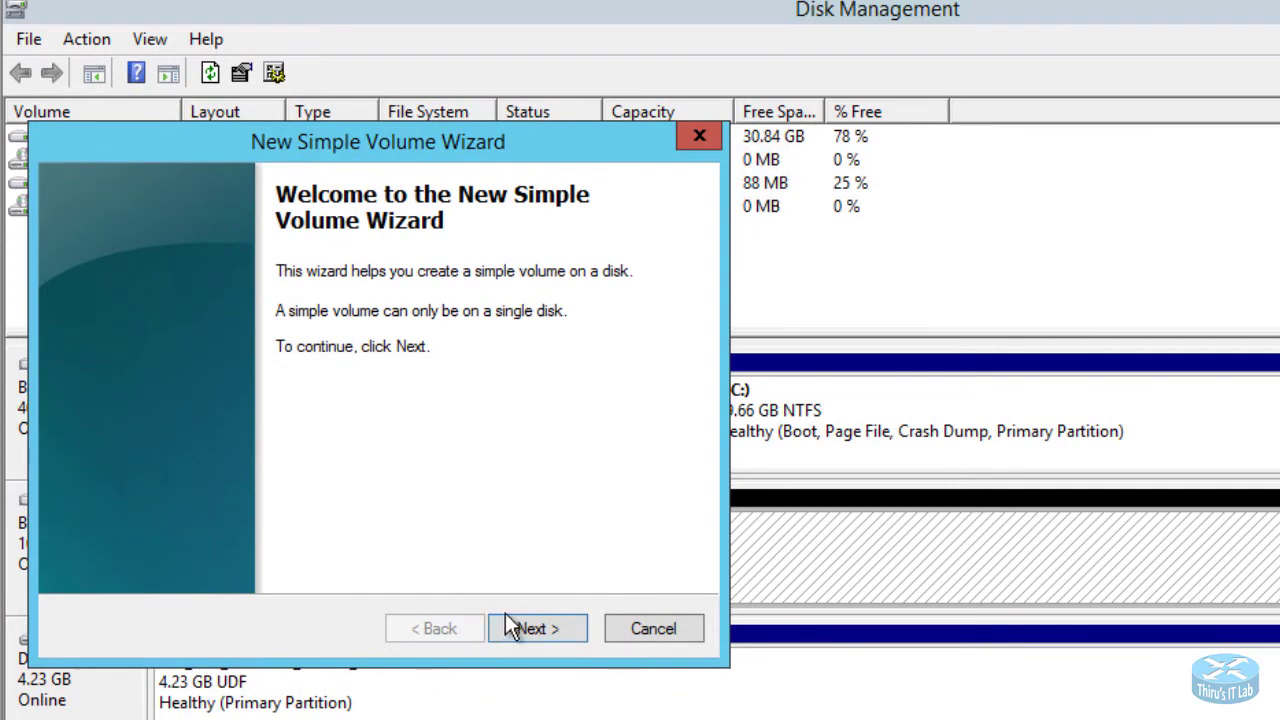
pyautogui.click(512, 626)
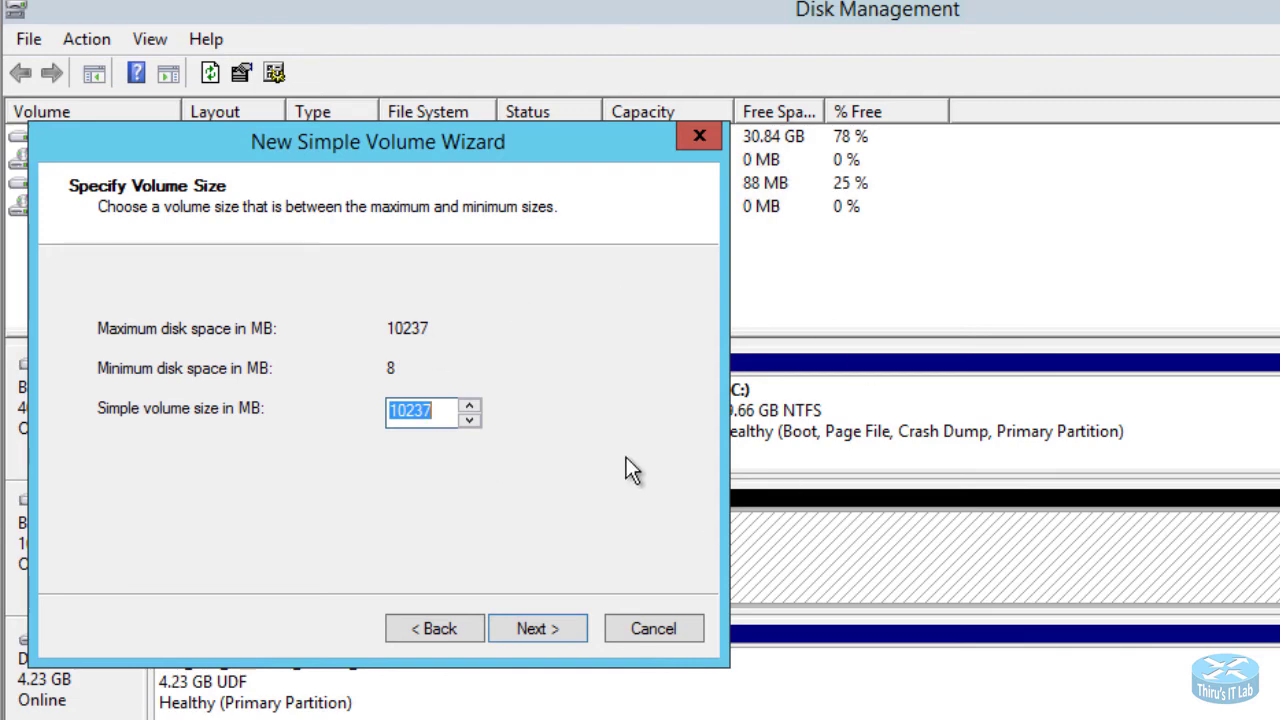
pyautogui.click(527, 630)
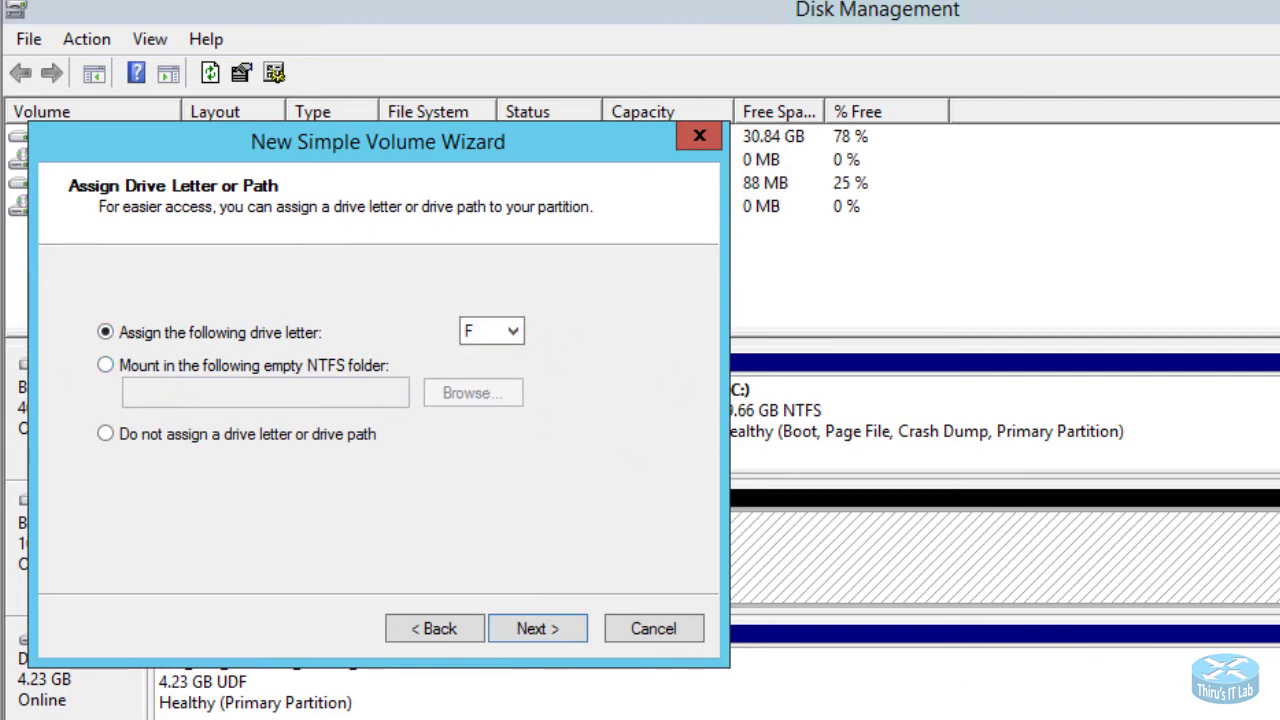
# Assign drive letter F, choose a quick NTFS format with default allocation unit size and label New Volume, and finish creating the volume
pyautogui.click(541, 626)
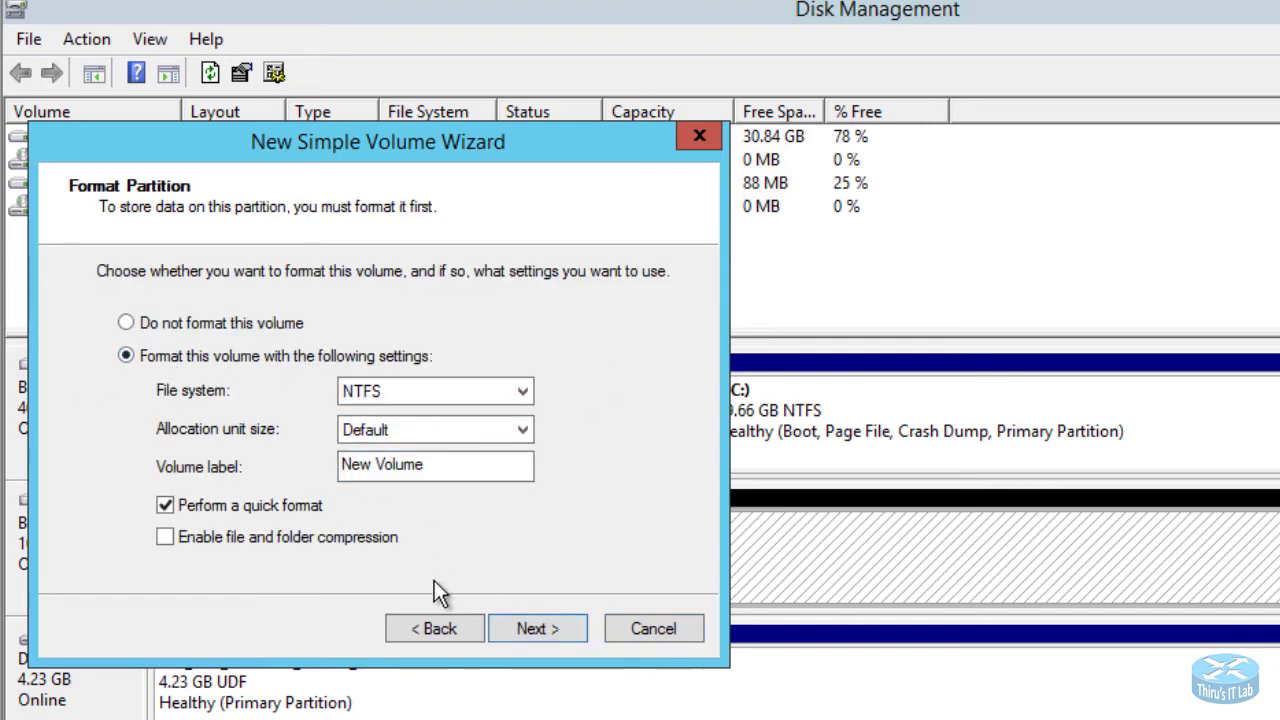
pyautogui.click(530, 632)
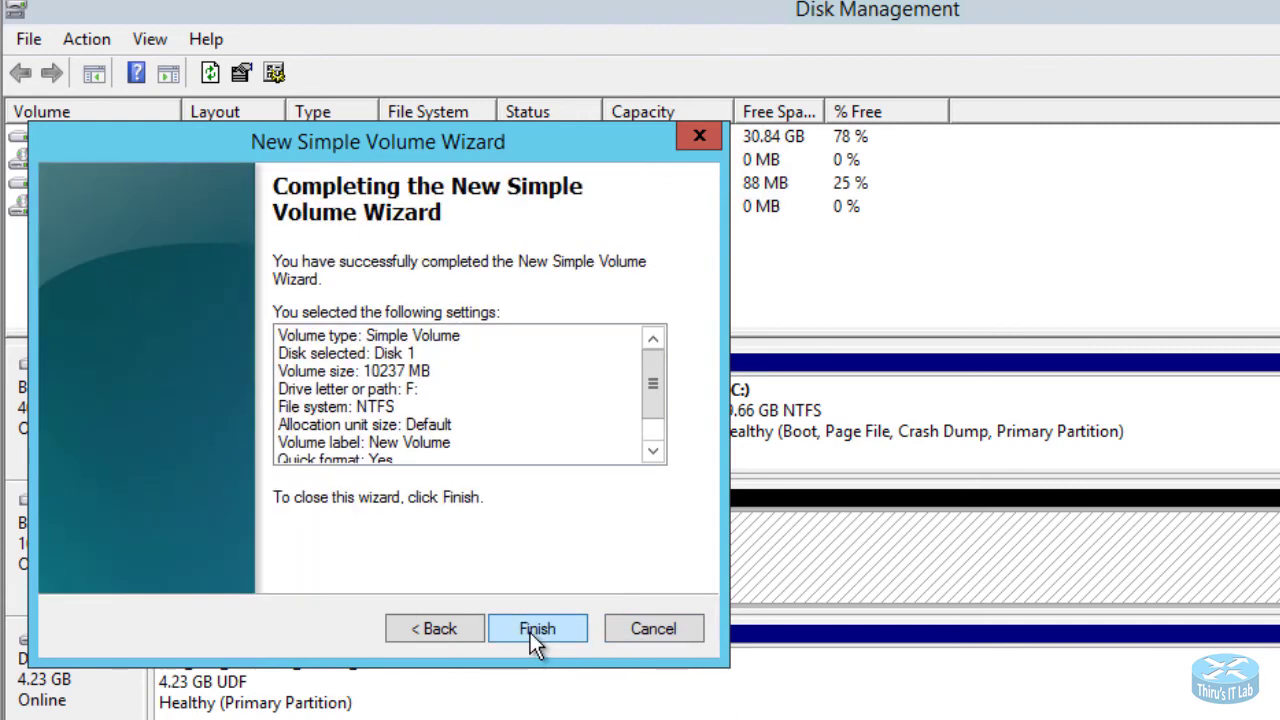
pyautogui.click(441, 630)
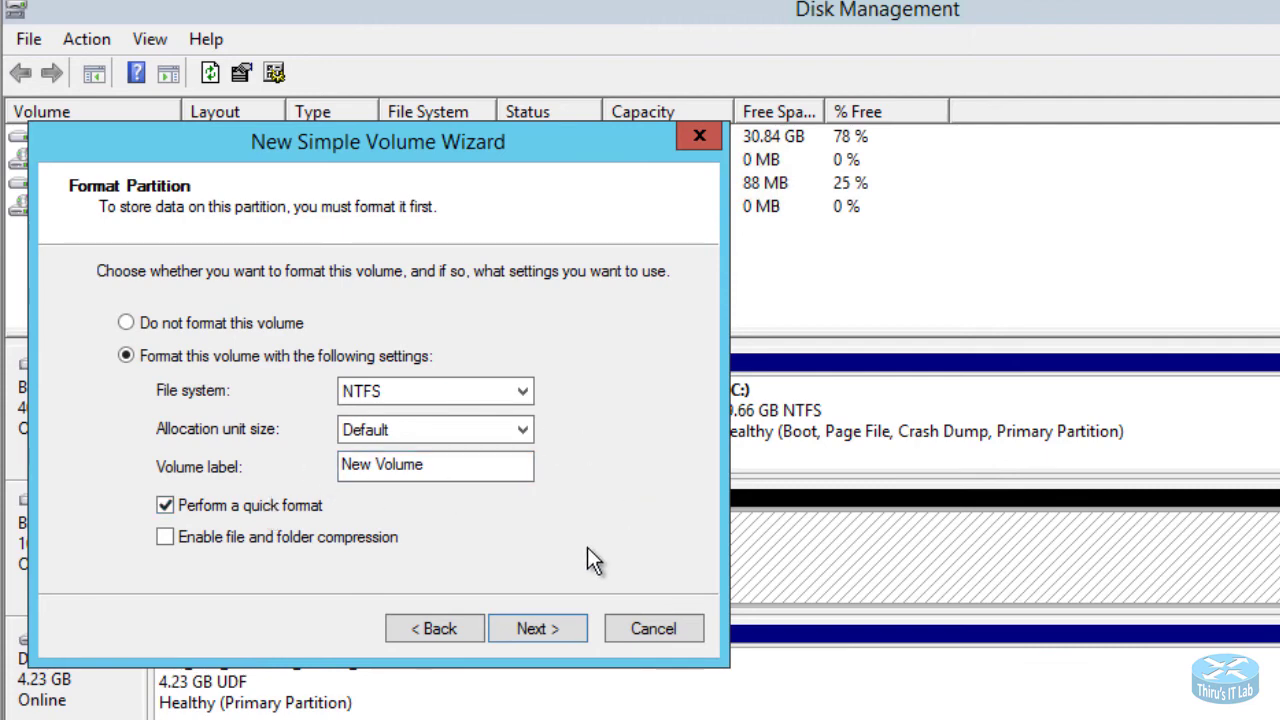
pyautogui.click(532, 628)
pyautogui.click(532, 628)
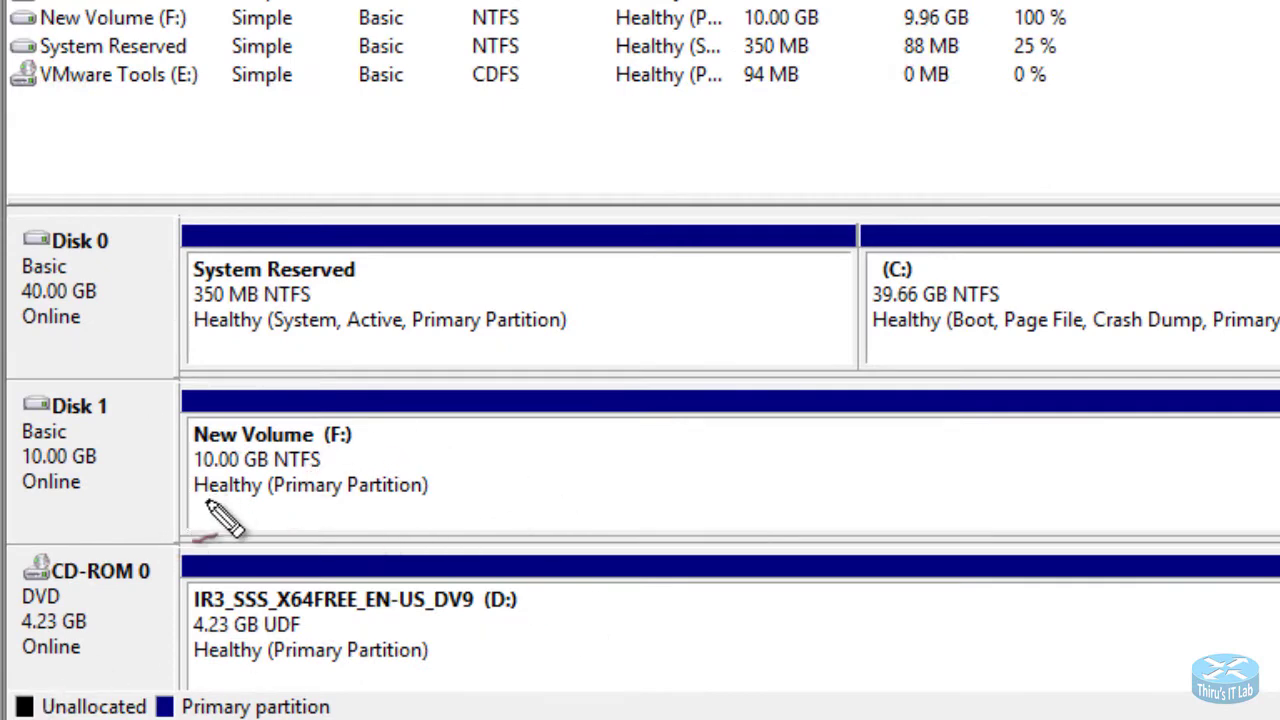
pyautogui.moveTo(190, 510)
pyautogui.mouseDown()
pyautogui.moveTo(451, 551)
pyautogui.moveTo(423, 351)
pyautogui.moveTo(150, 412)
pyautogui.moveTo(203, 524)
pyautogui.moveTo(250, 526)
pyautogui.mouseUp()
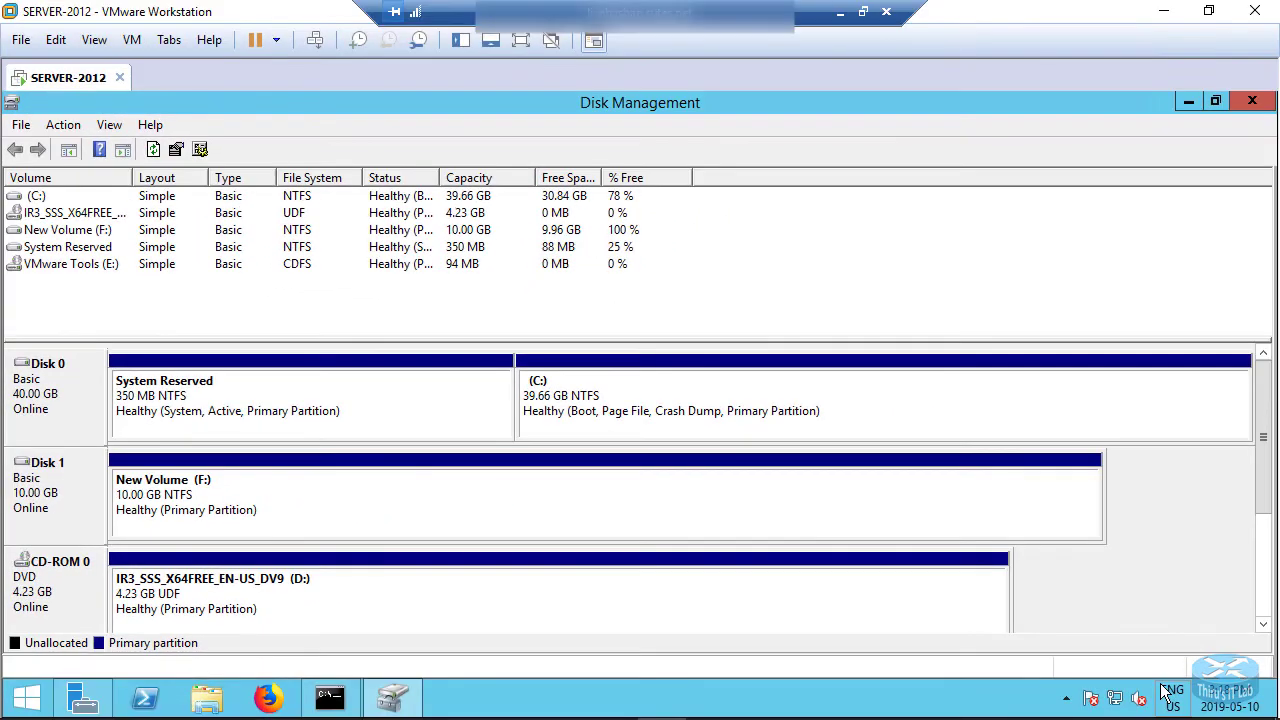
# Close Disk Management and end the command prompt session with the exit command
pyautogui.click(138, 127)
pyautogui.moveTo(64, 126)
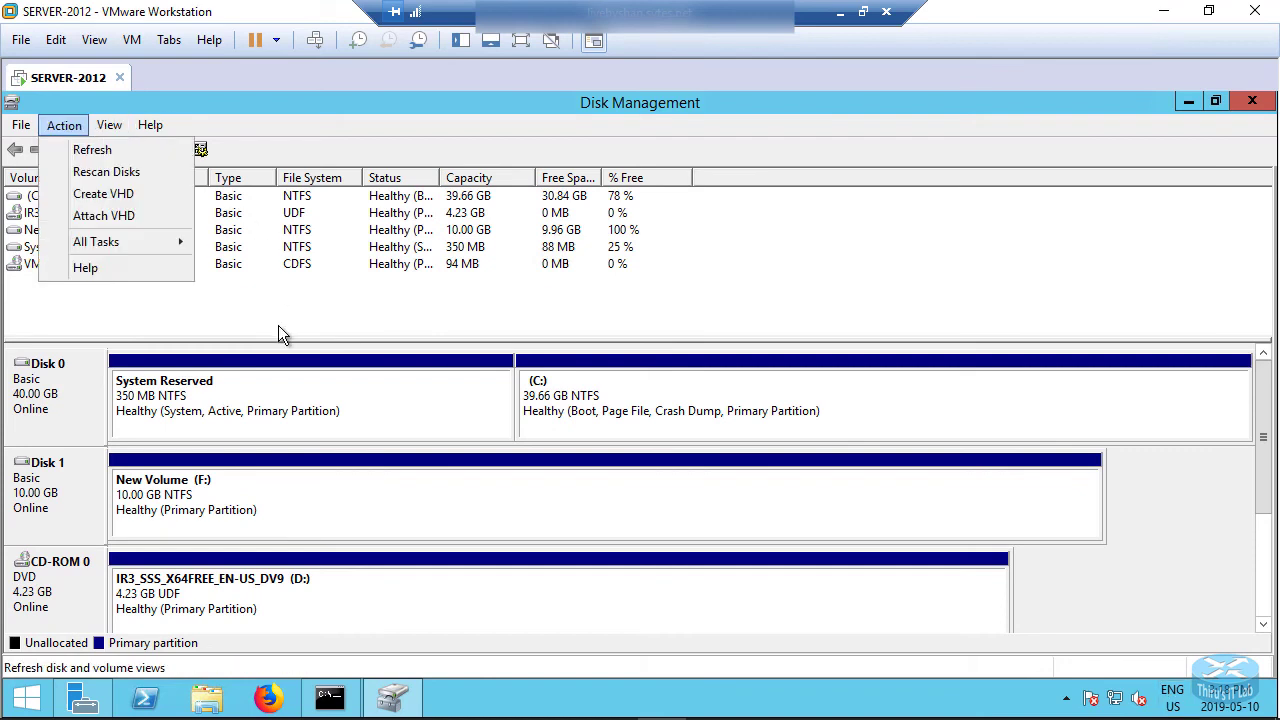
pyautogui.click(923, 413)
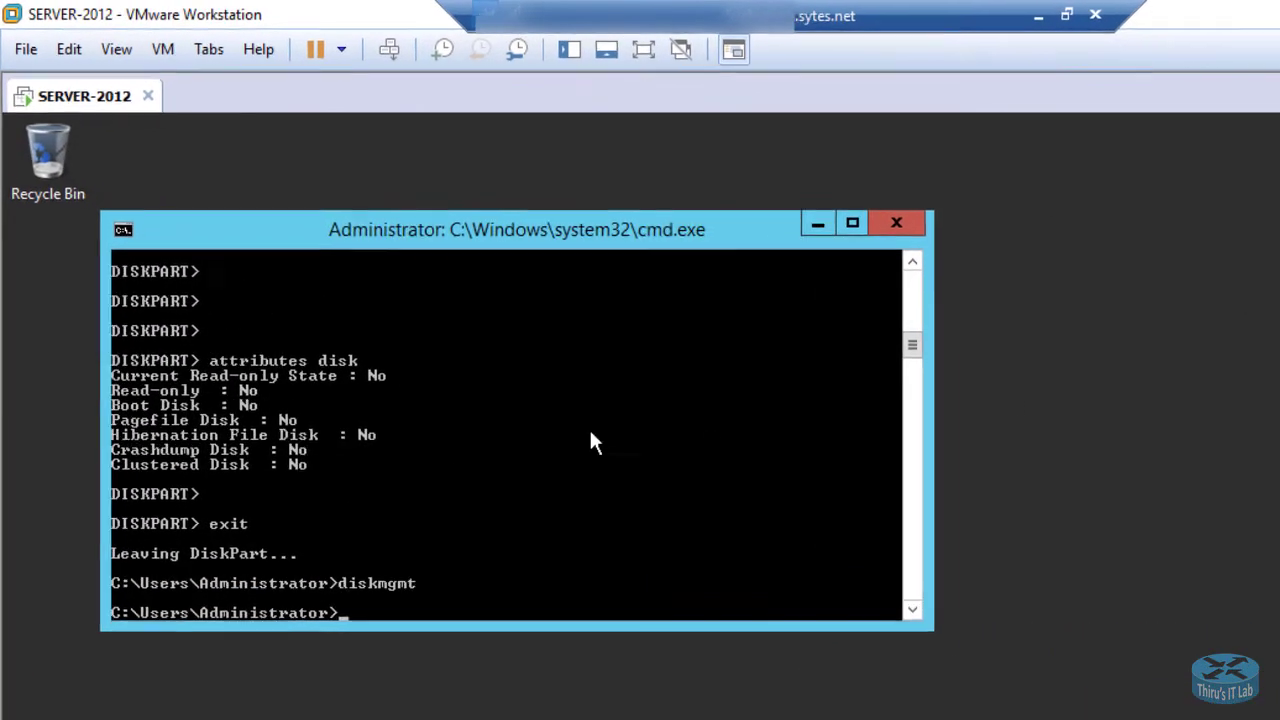
pyautogui.write('exit')
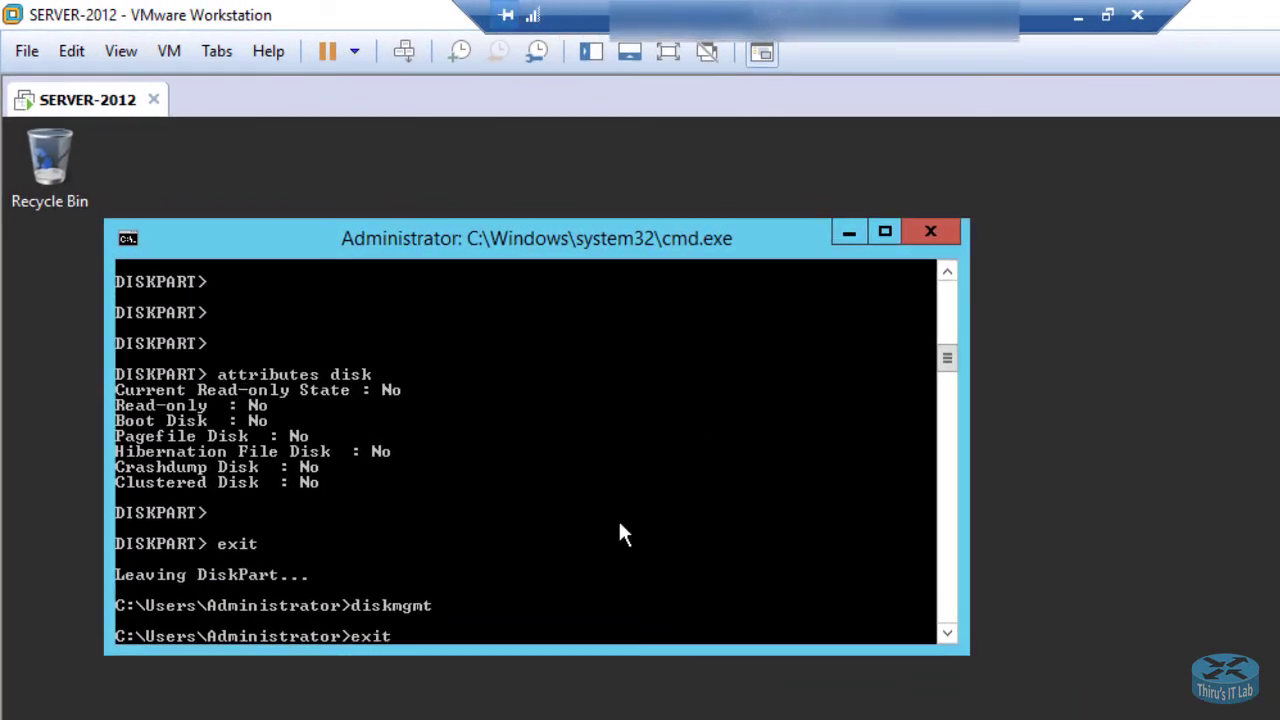
pyautogui.press('Return')
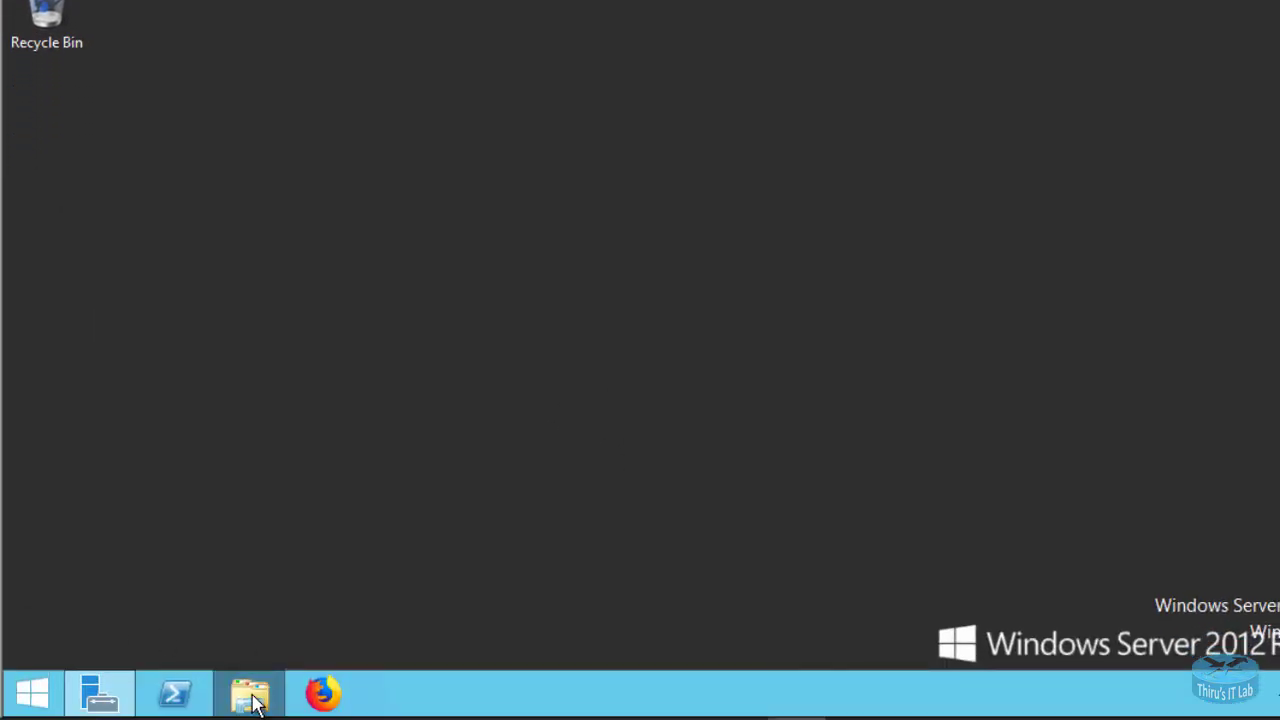
# Open File Explorer at This PC and inspect the general properties of New Volume (F:), leaving them as they are
pyautogui.click(251, 692)
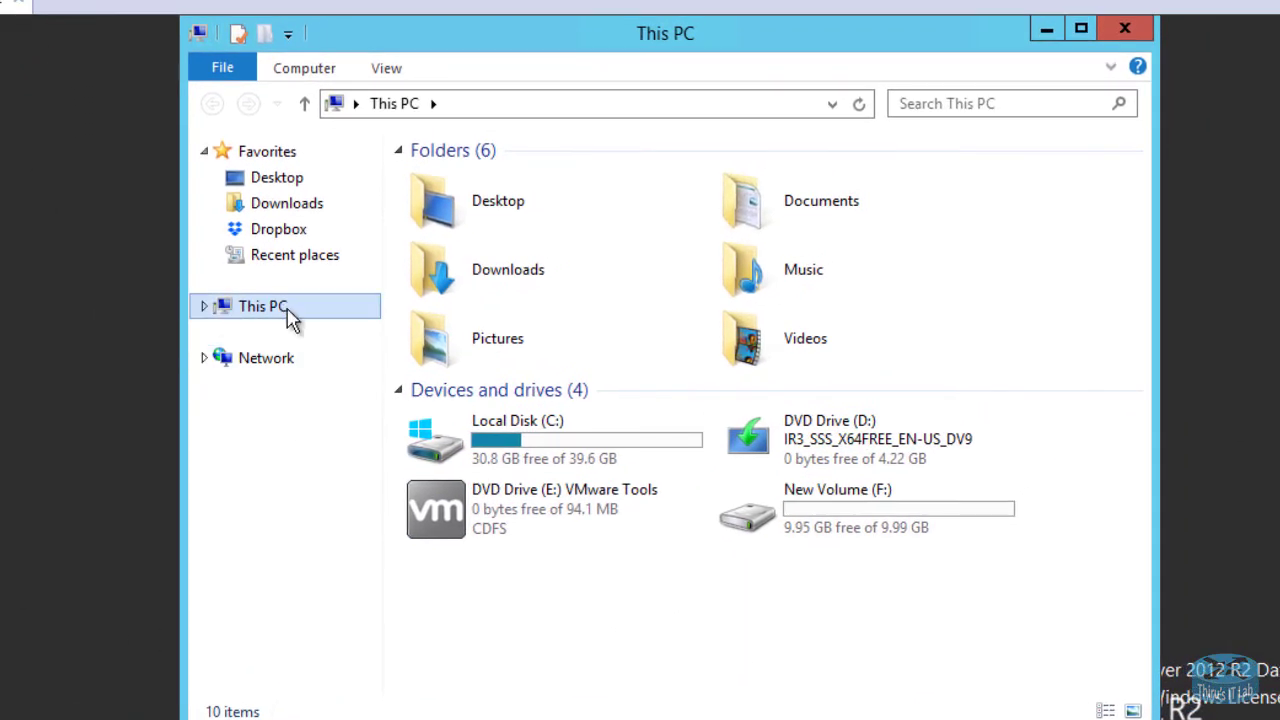
pyautogui.click(868, 510)
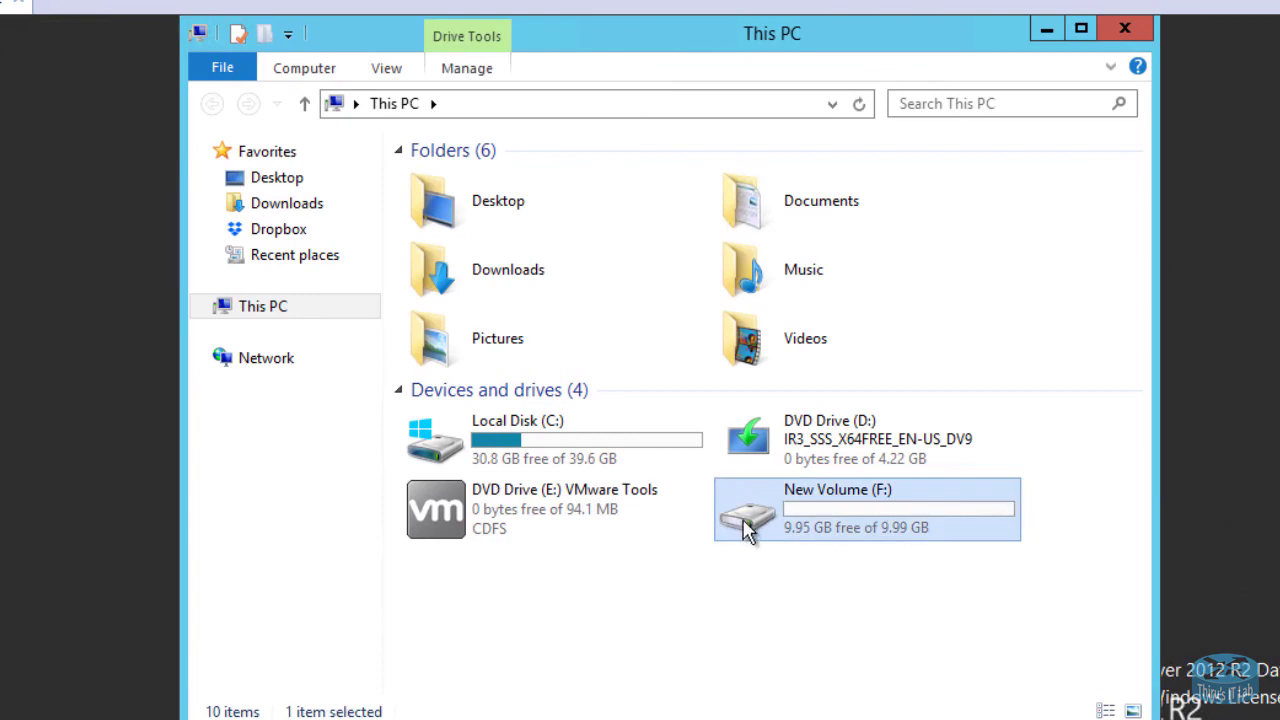
pyautogui.doubleClick(872, 518)
pyautogui.rightClick(885, 518)
pyautogui.click(935, 500)
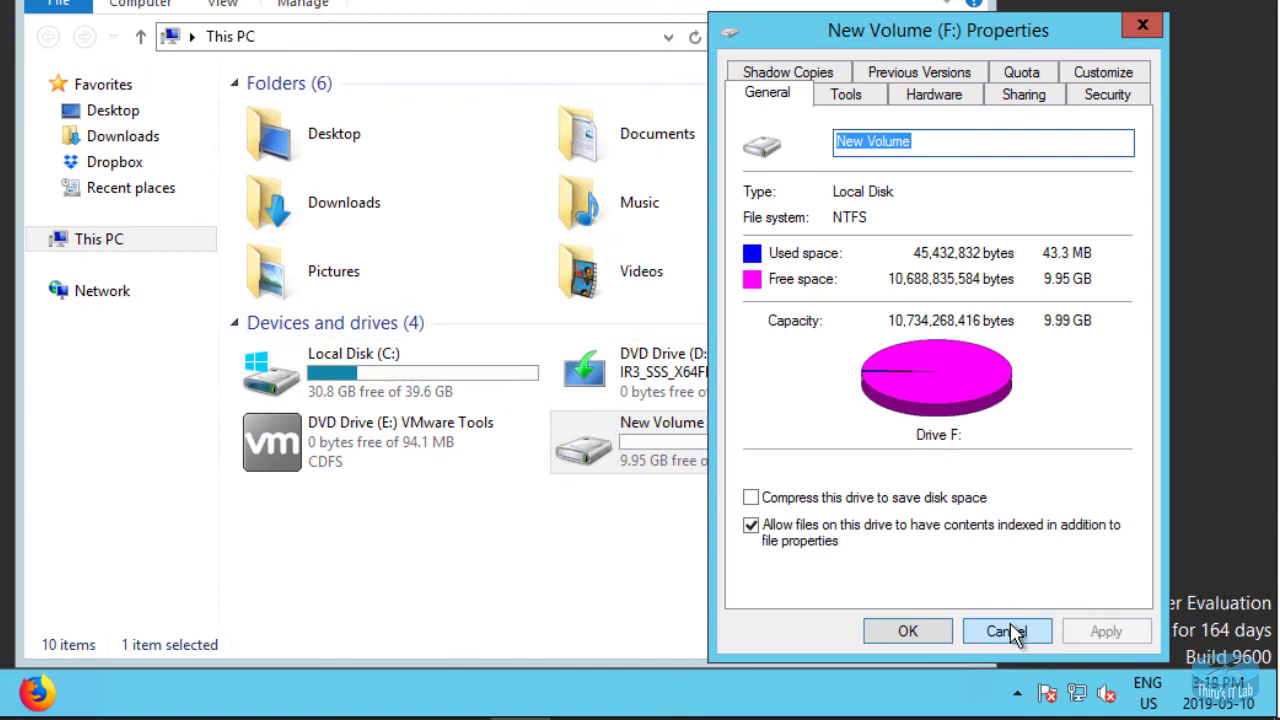
pyautogui.click(997, 630)
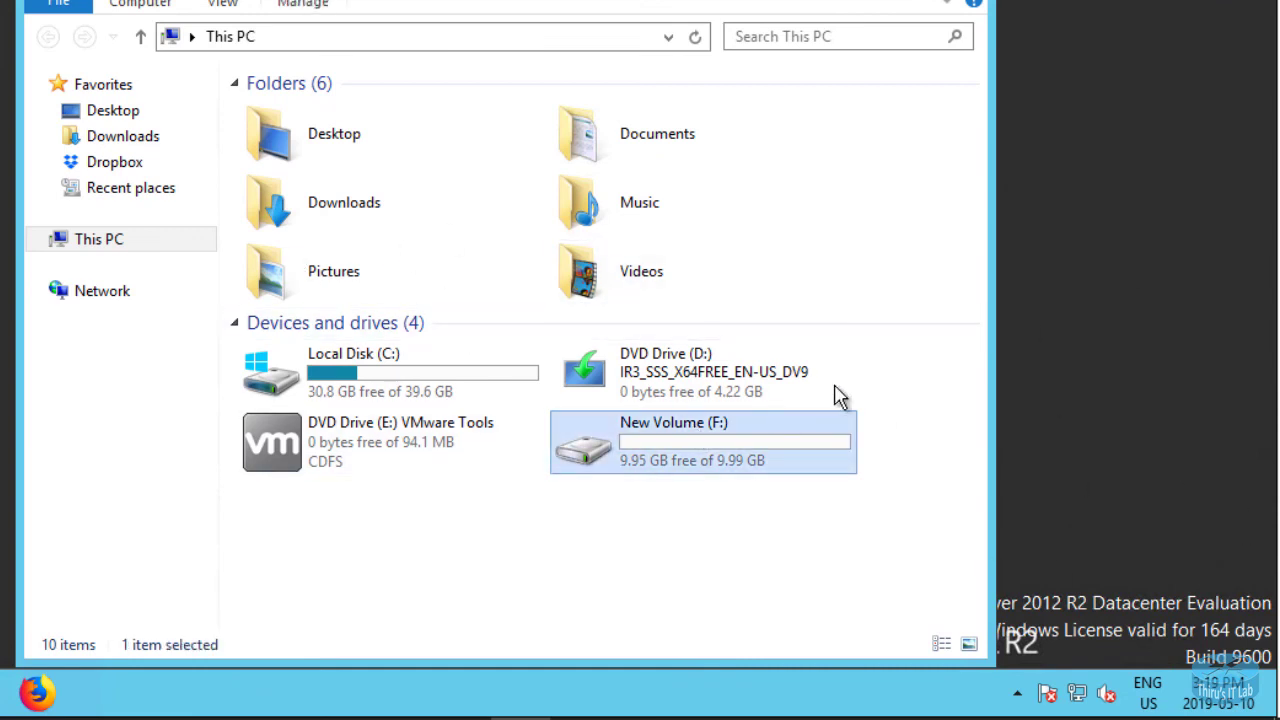
# Open New Volume (F:), create a text document named Test in it, and refresh the folder
pyautogui.doubleClick(709, 443)
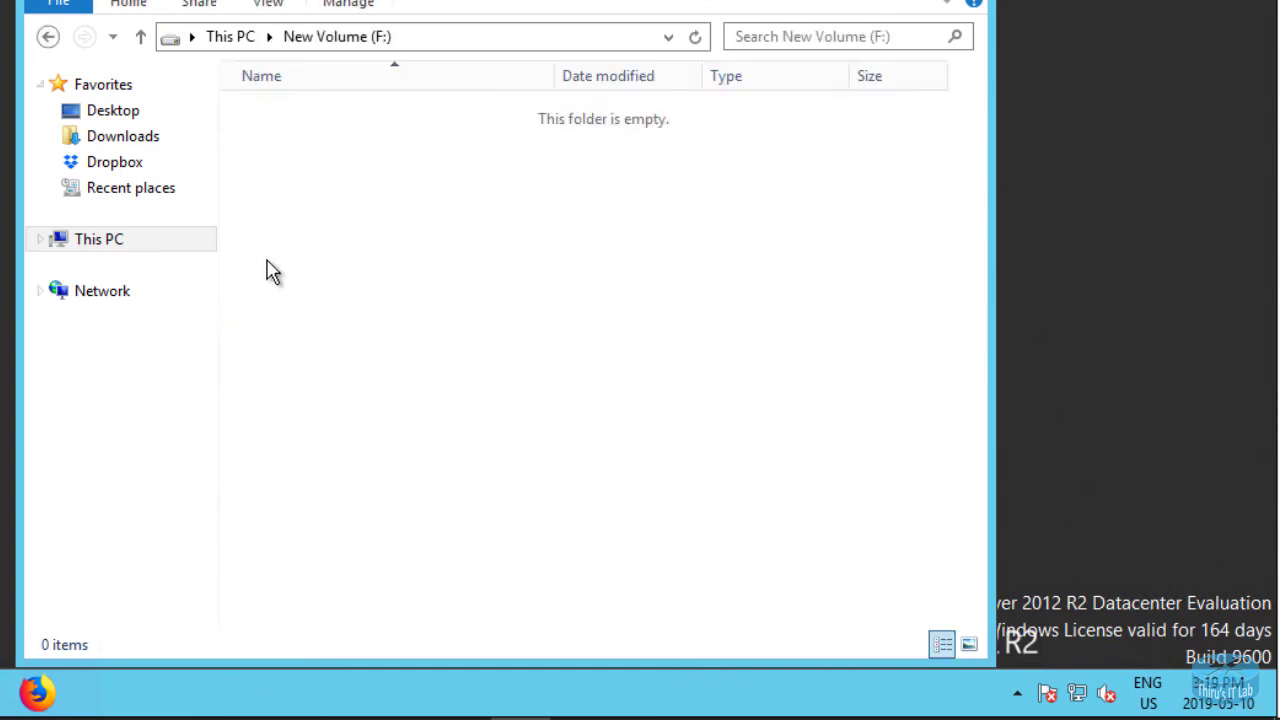
pyautogui.rightClick(425, 213)
pyautogui.moveTo(508, 463)
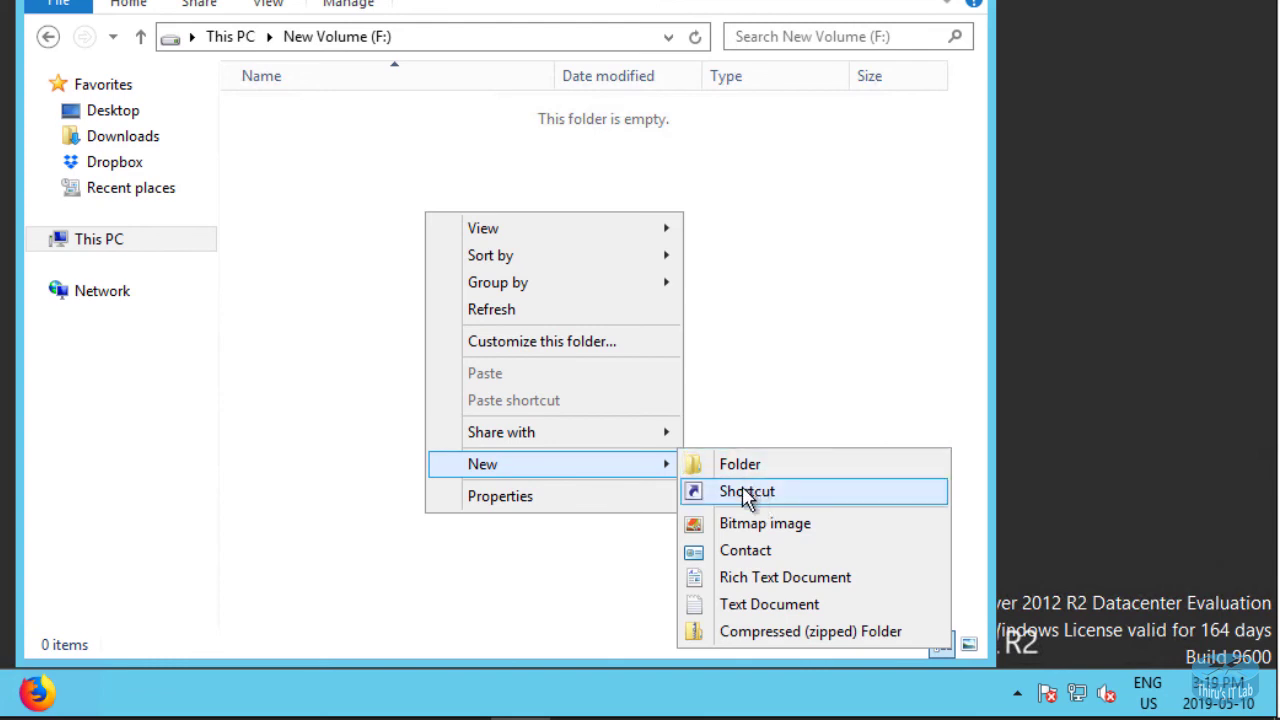
pyautogui.click(752, 606)
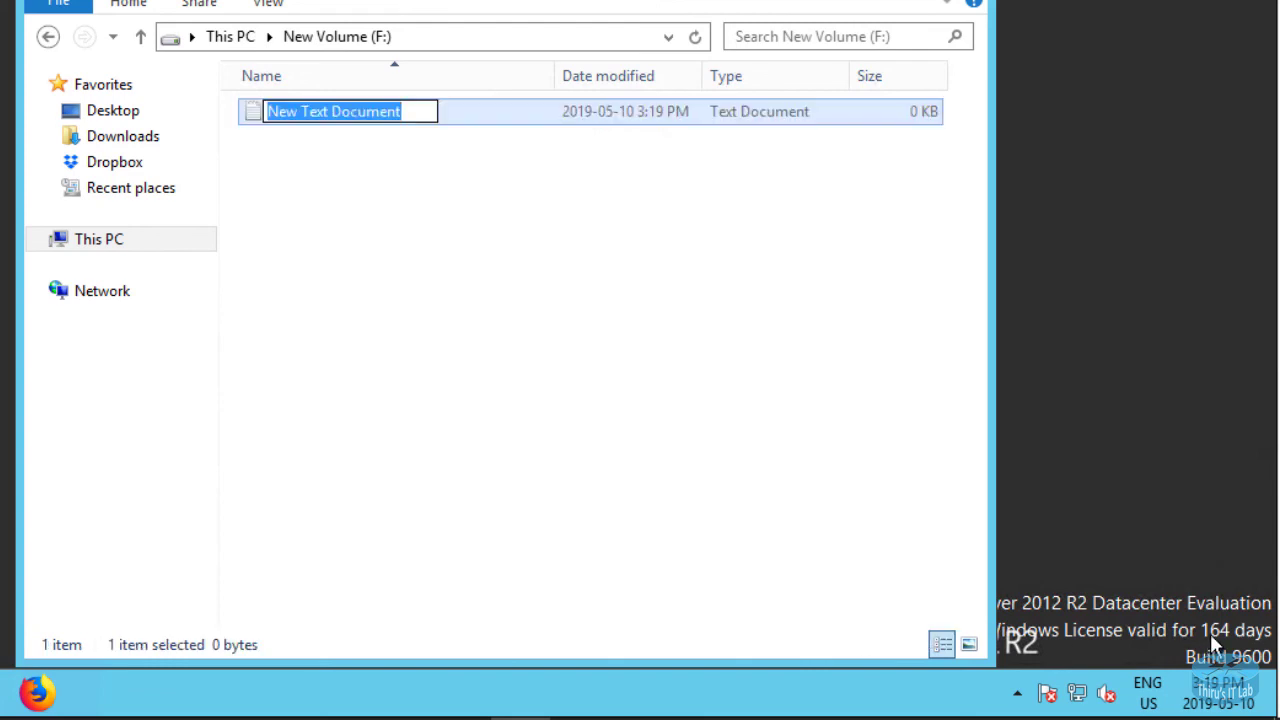
pyautogui.write('Test')
pyautogui.press('Return')
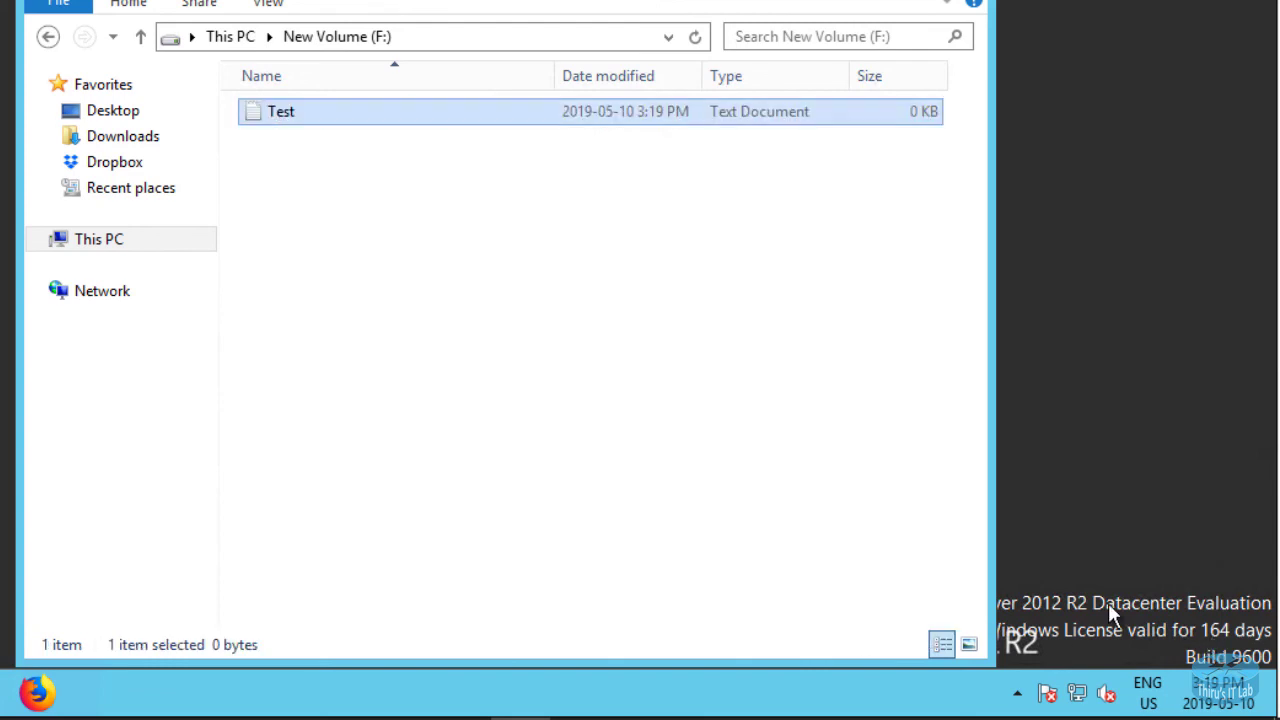
pyautogui.rightClick(423, 208)
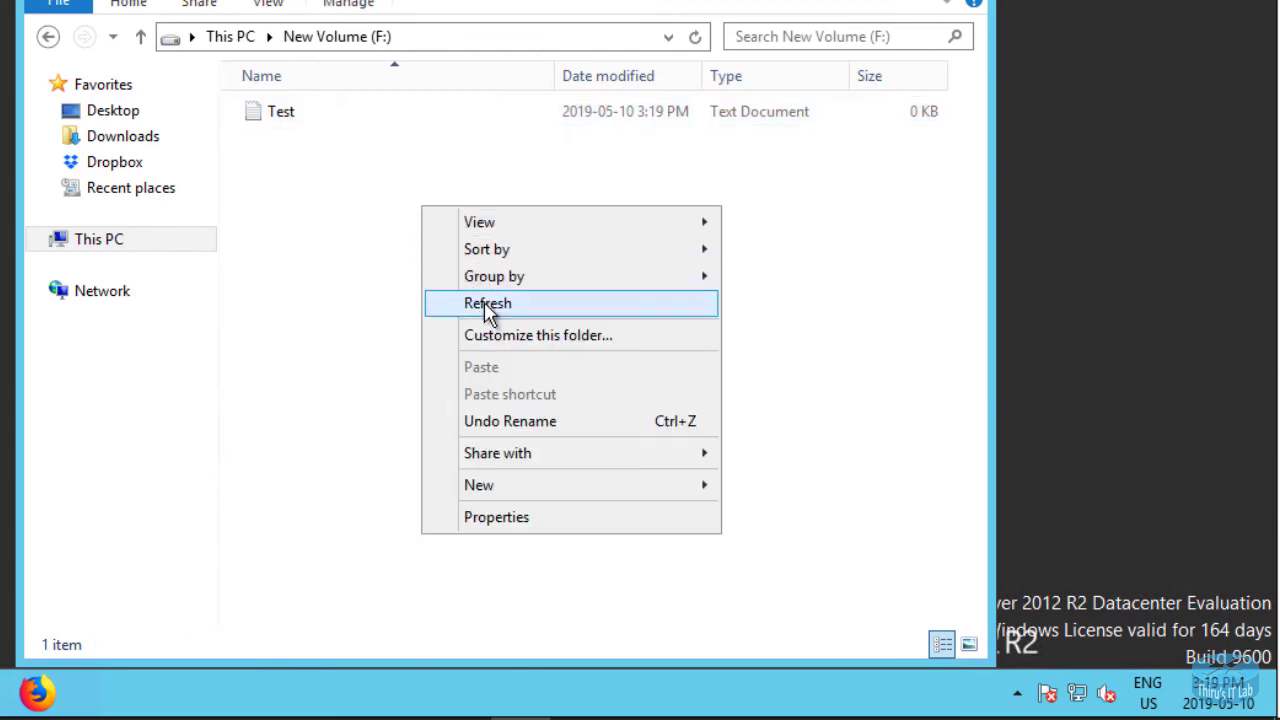
pyautogui.click(488, 306)
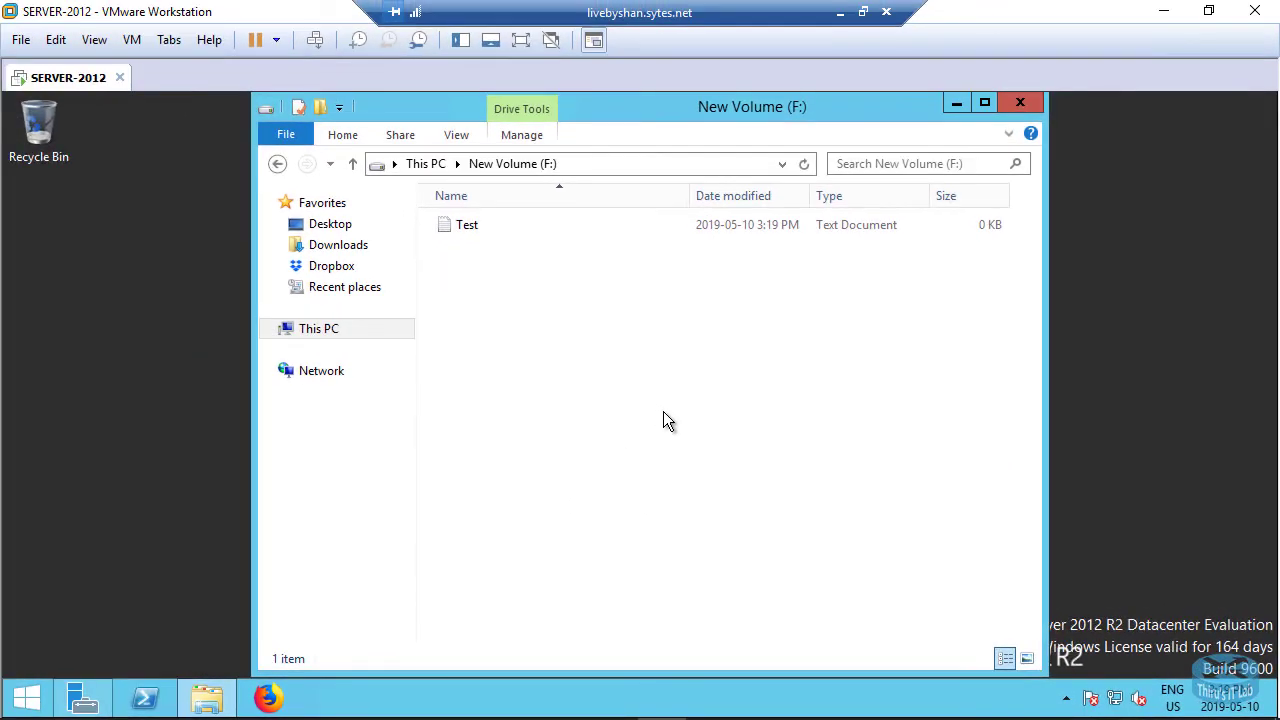